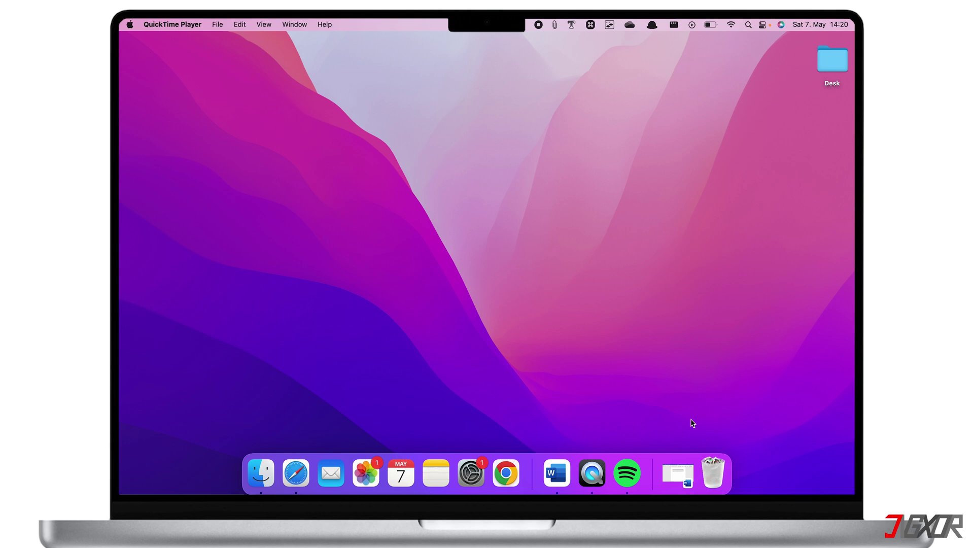
Open Launchpad's Productivity folder listing CopyClip, CheatSheet, AppCleaner, AltTab and Rectangle.
key("F4")
left_click(581, 232)
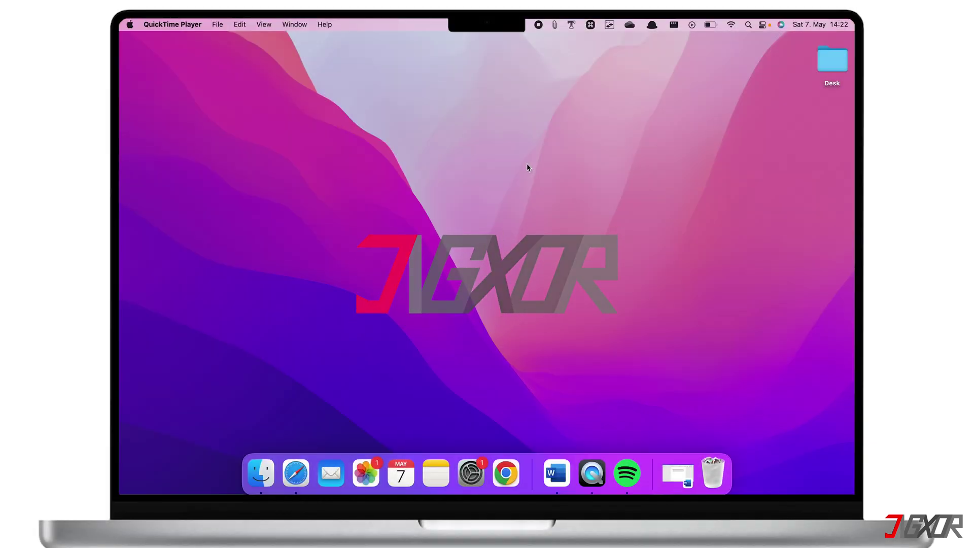
Bring Safari forward and scroll through rectangleapp.com, then return to the top.
left_click(296, 473)
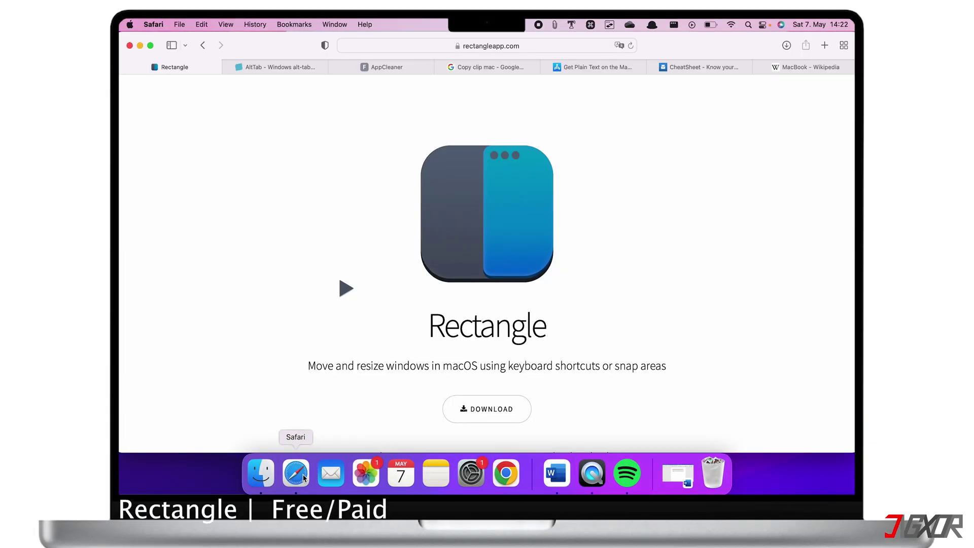
scroll(660, 348, "down", 10)
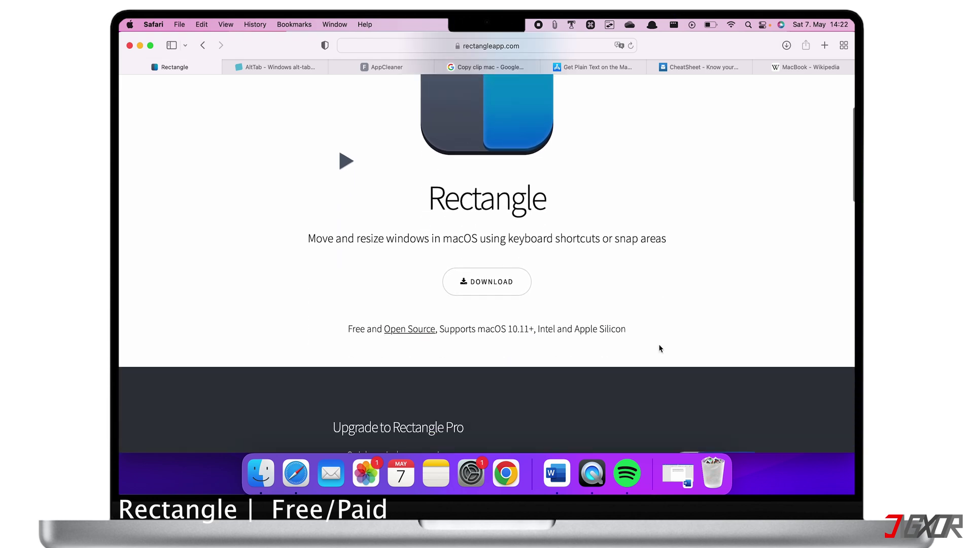
scroll(659, 348, "down", 8)
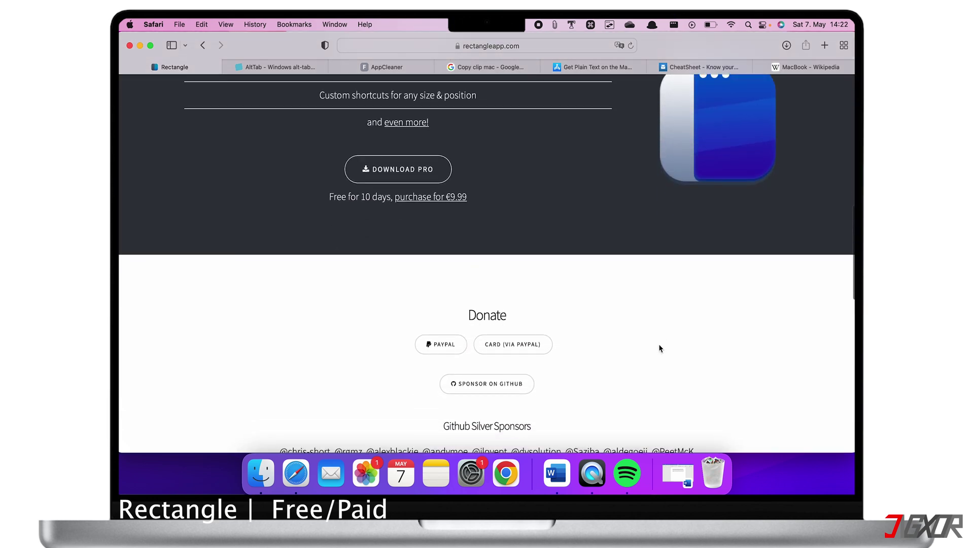
scroll(660, 348, "up", 7)
scroll(659, 348, "up", 3)
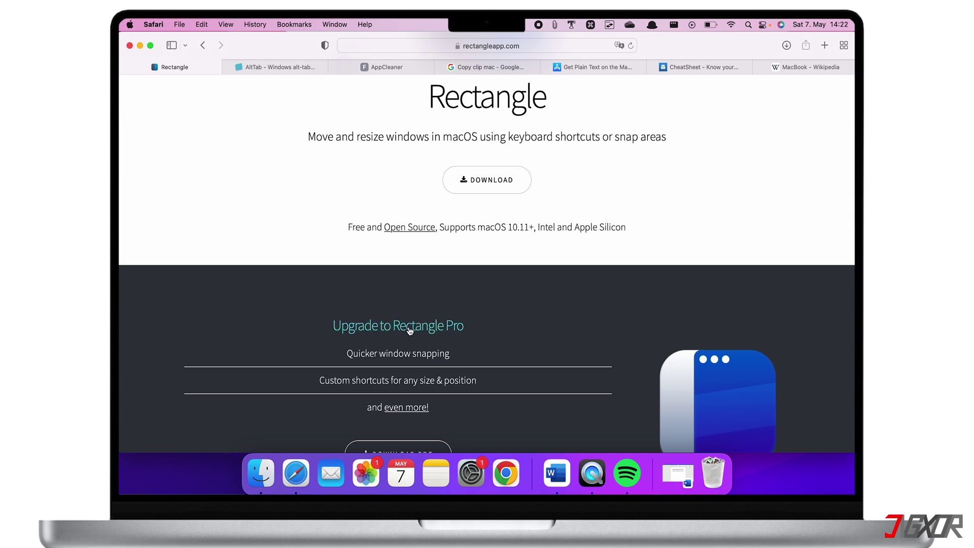
scroll(410, 331, "up", 9)
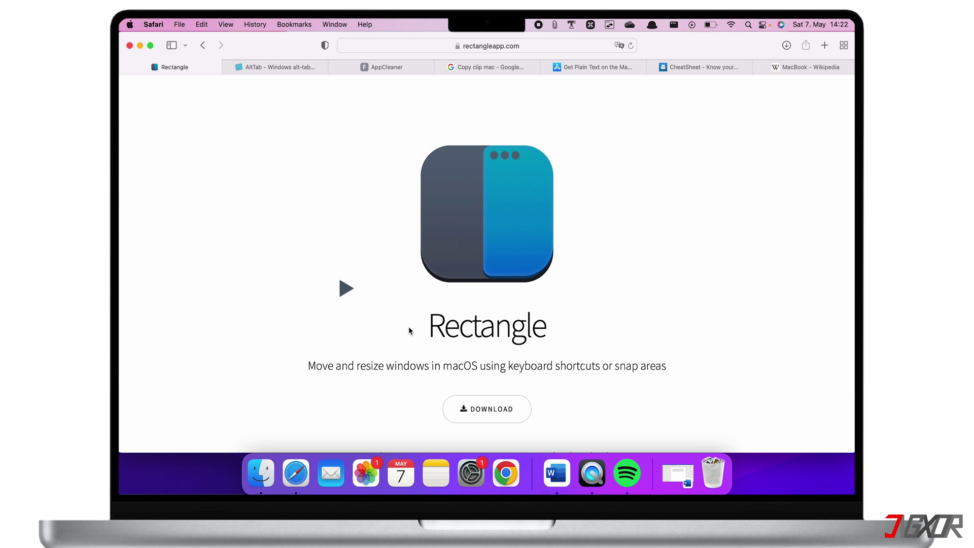
Download Rectangle, then show its menu-bar list of window-snapping actions.
left_click(486, 408)
left_click(674, 25)
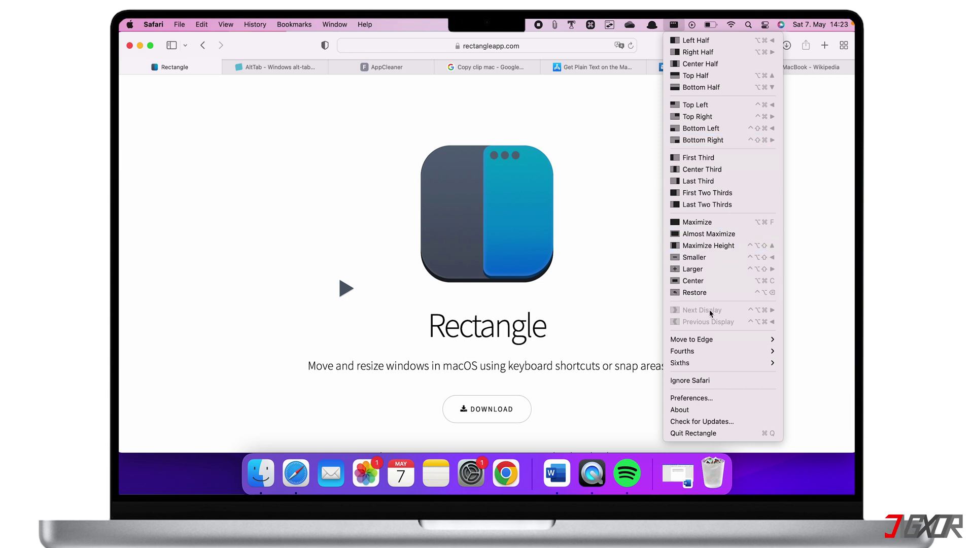
Narrow Safari, restore the Word document and snap it to the left half with Ctrl+Option+Left.
left_click(638, 220)
left_click_drag(123, 36, 480, 32)
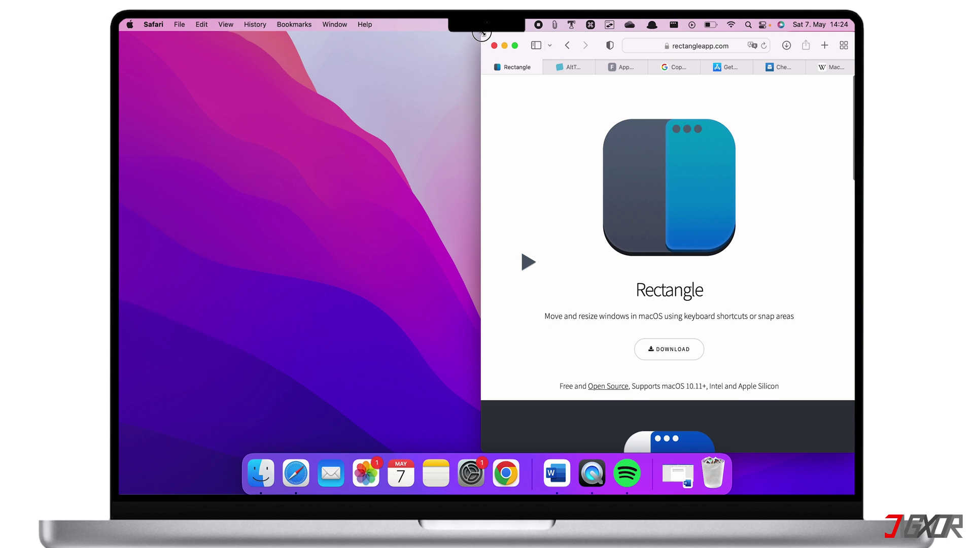
left_click_drag(482, 449, 518, 450)
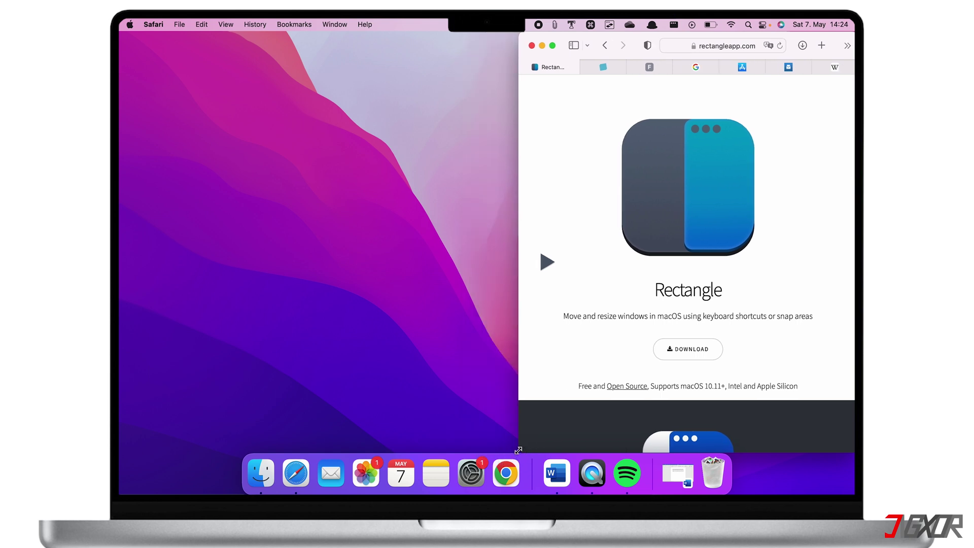
left_click(678, 475)
key("ctrl+alt+Left")
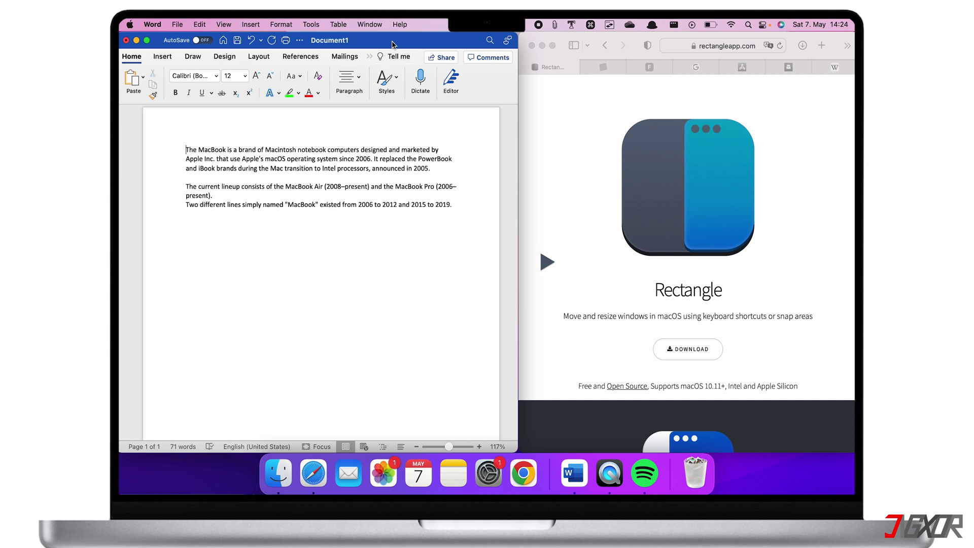
left_click_drag(391, 45, 119, 121)
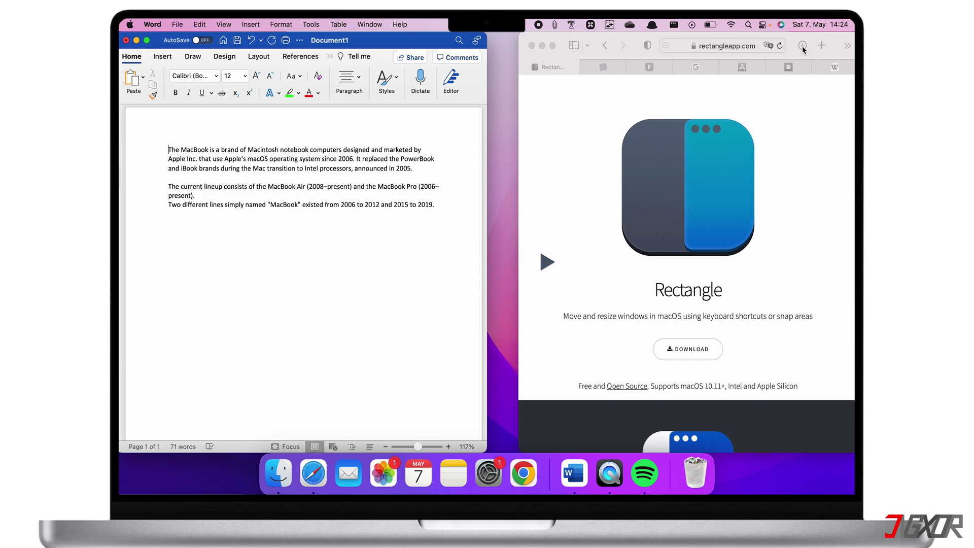
Maximize Safari with Option+Command+F, then snap it to the left and right halves.
left_click(835, 51)
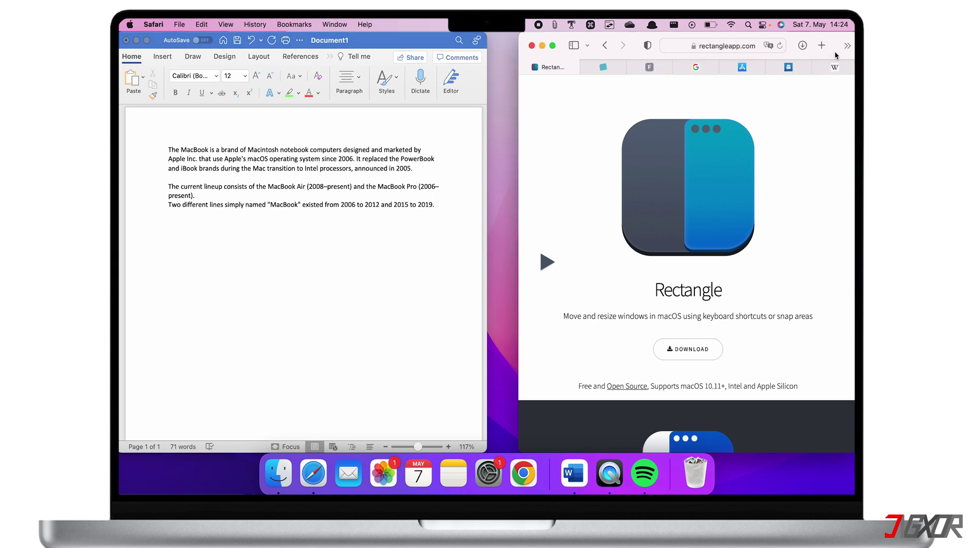
key("alt+super+f")
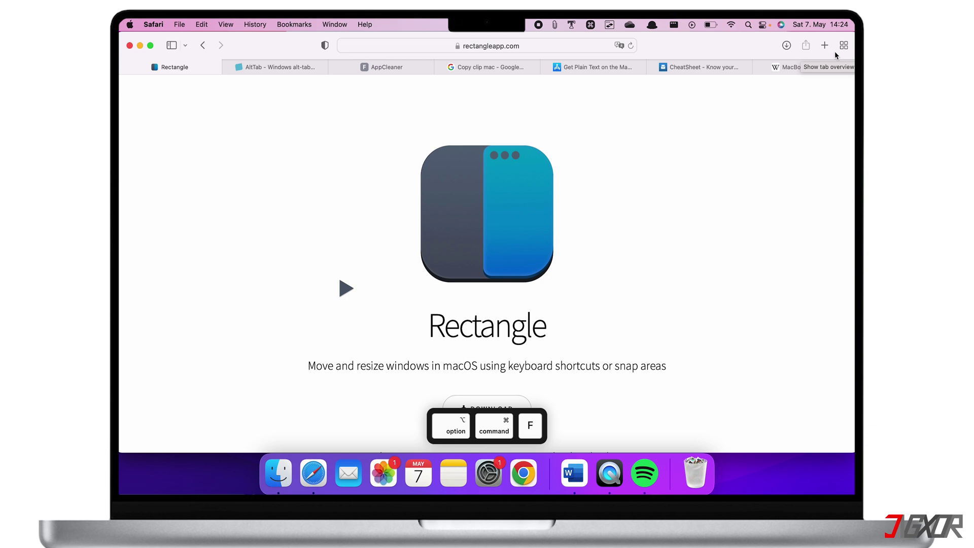
key("alt+super+Left")
key("alt+super+Right")
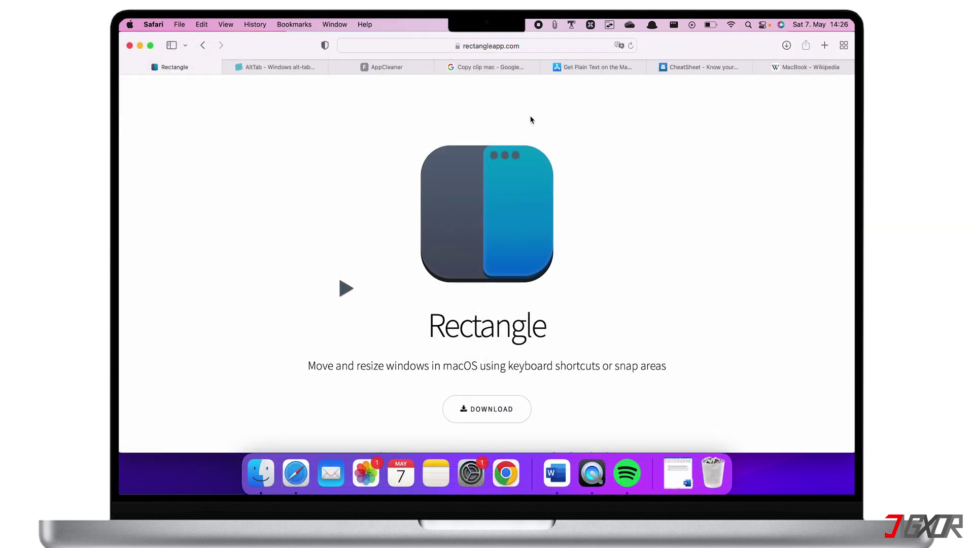
Browse the AltTab website tab, then hide Safari with Command+H.
left_click(275, 68)
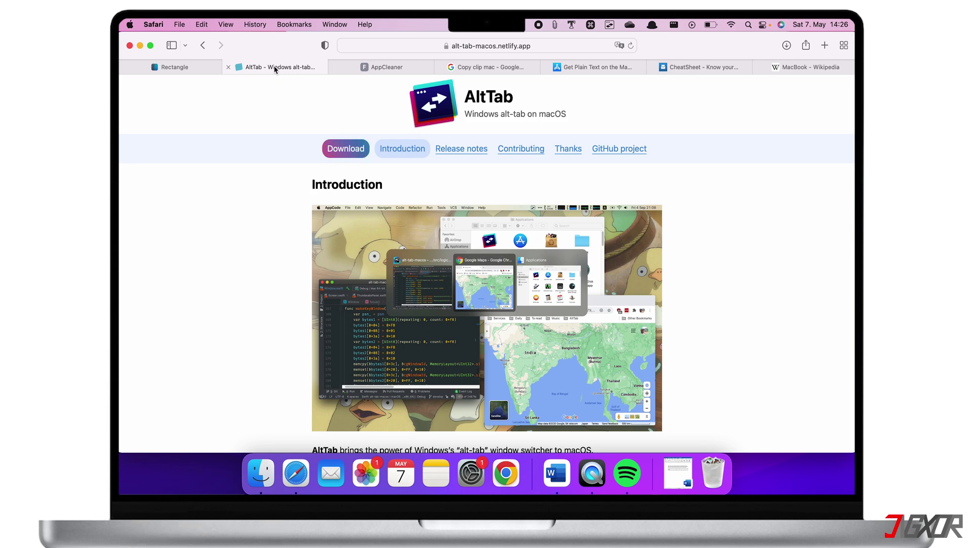
scroll(348, 182, "down", 5)
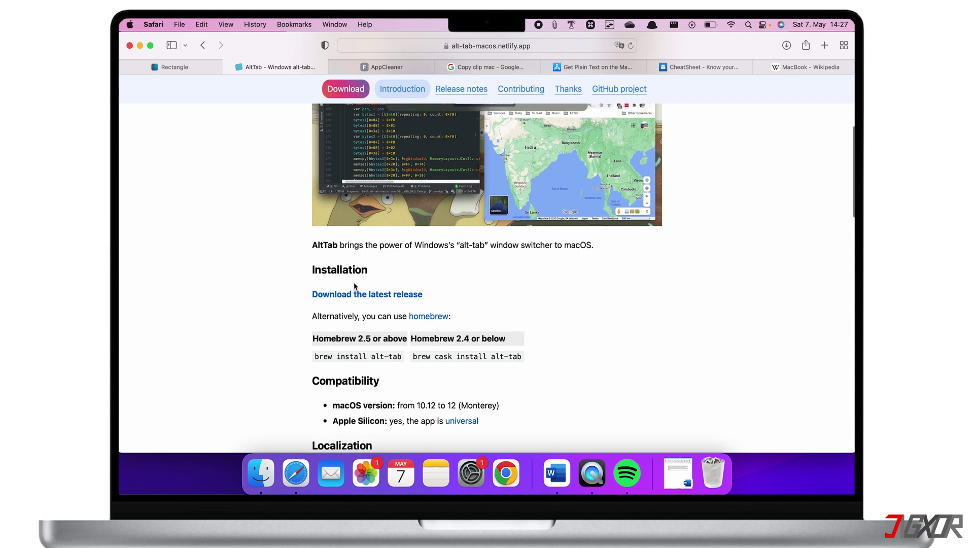
scroll(354, 286, "up", 4)
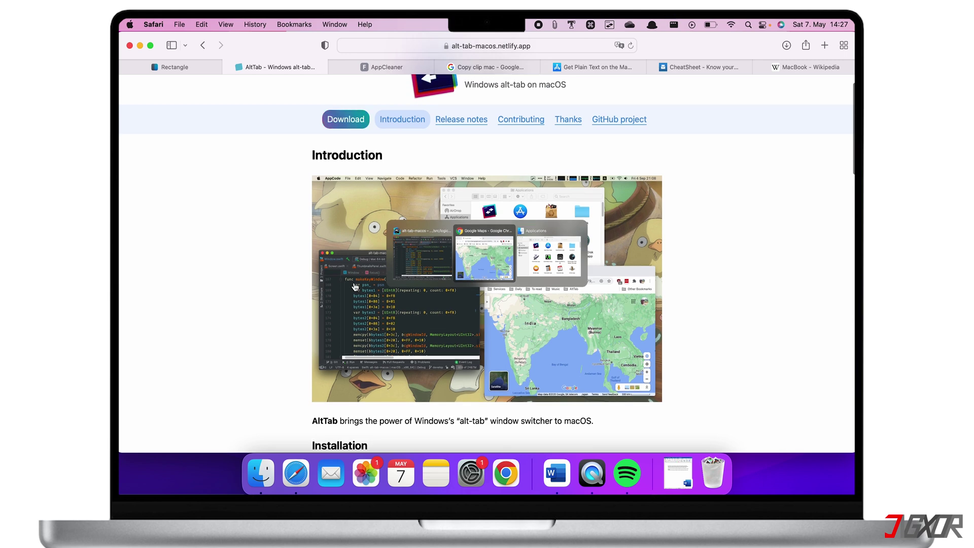
key("super+h")
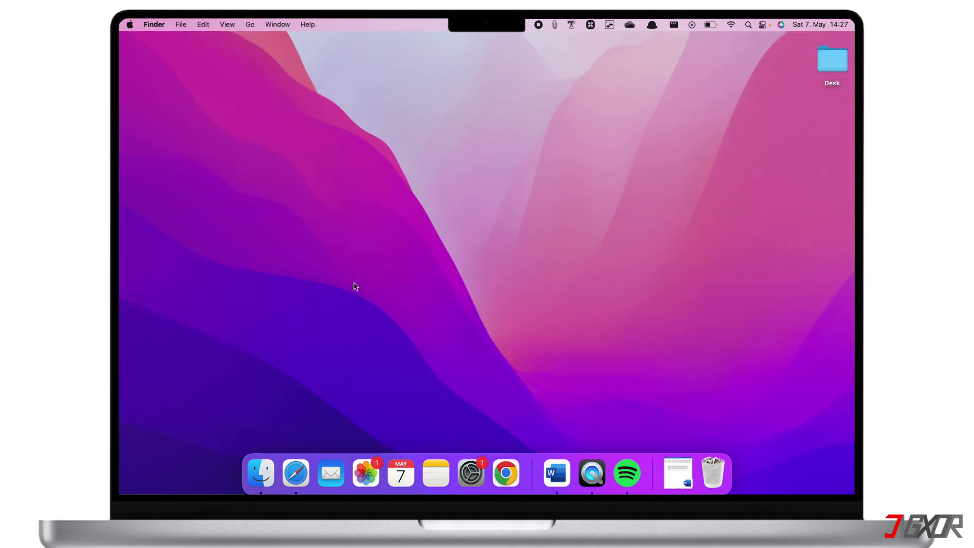
key("super+Tab")
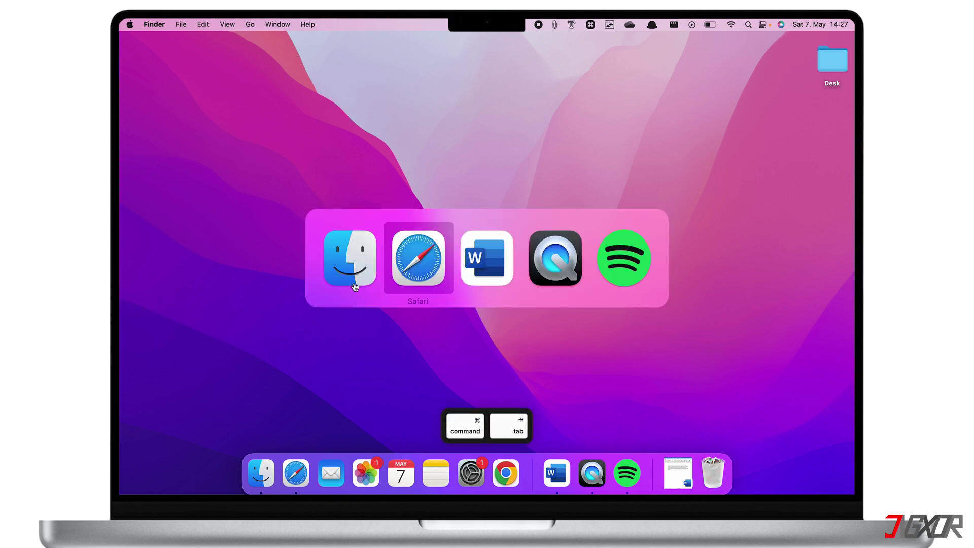
key("super+Tab")
key("super+Tab")
key("super+Tab")
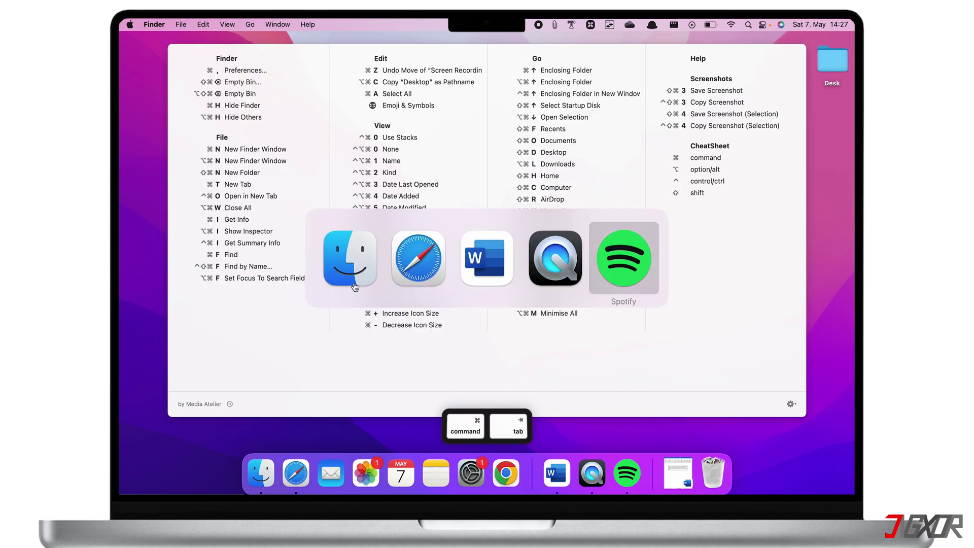
key("super+Tab")
key("super+Tab")
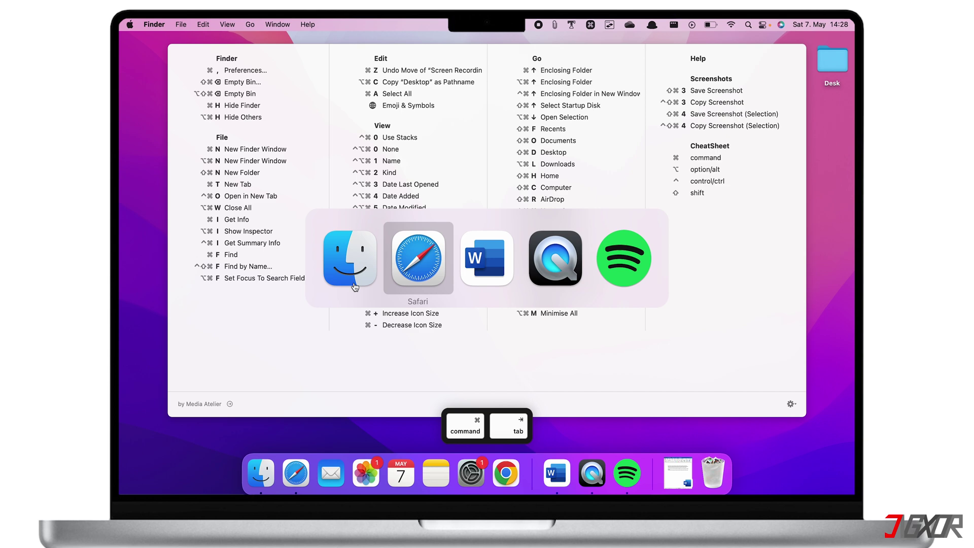
key("super+Tab")
key("super+Tab")
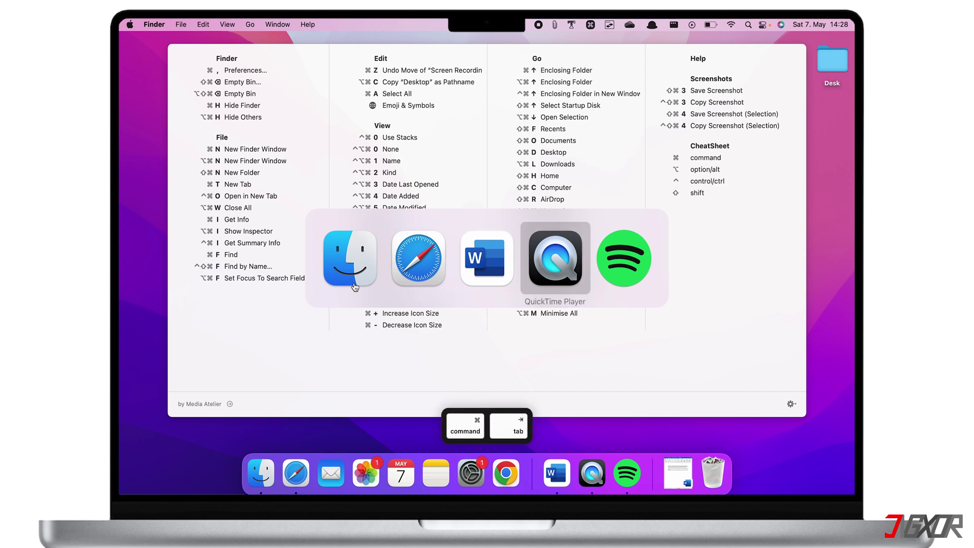
key("super+Tab")
key("super+Tab")
key("super+Tab")
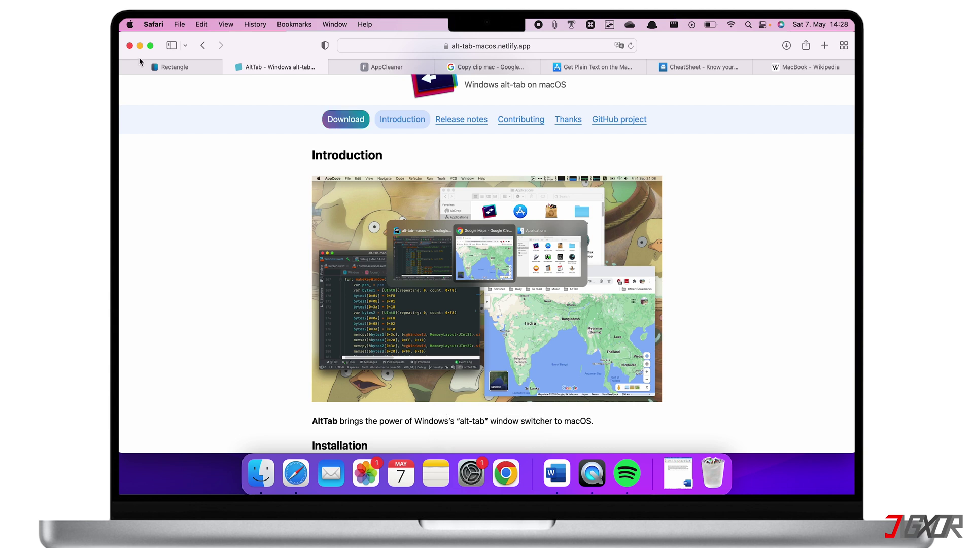
key("super+h")
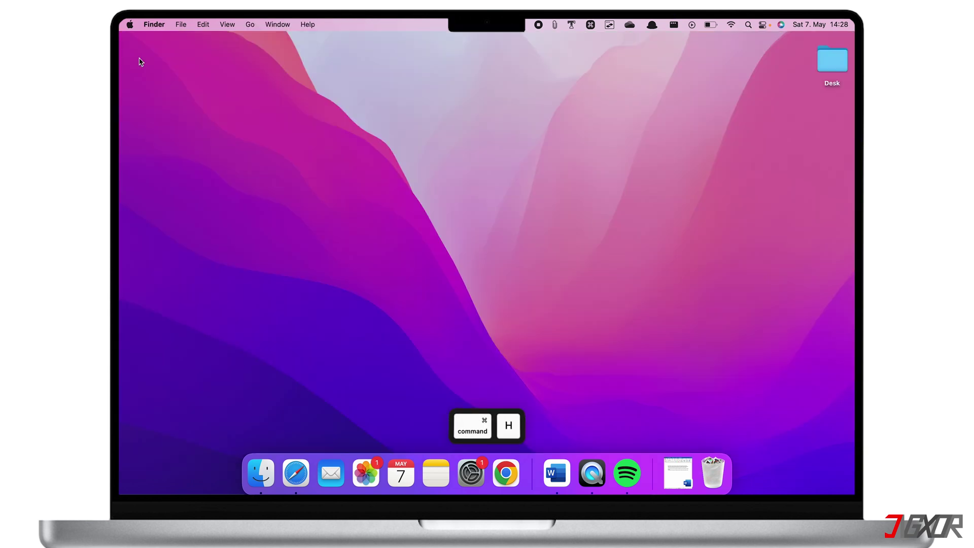
Step through open windows with AltTab's Option+Tab switcher, landing on Safari's AltTab page.
left_click(610, 24)
key("alt+Tab")
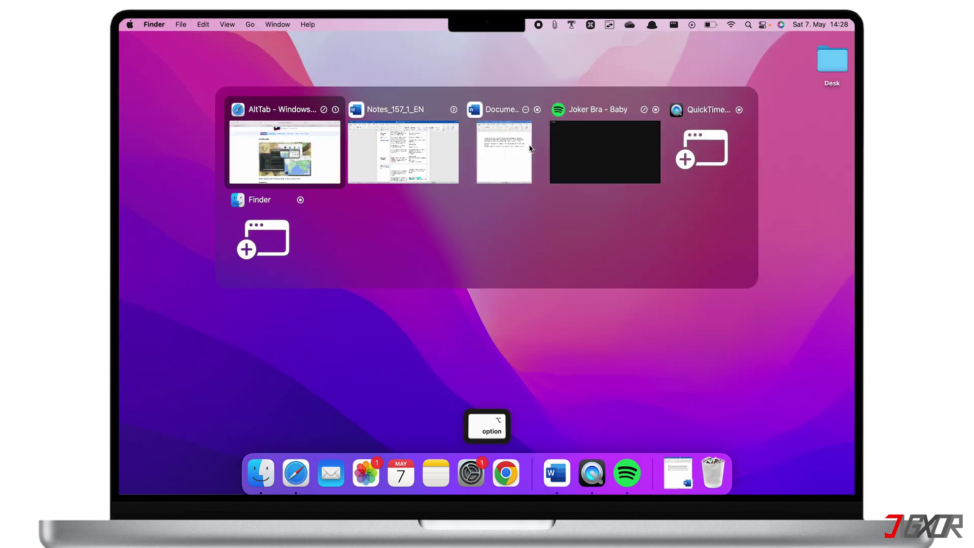
key("alt+Tab")
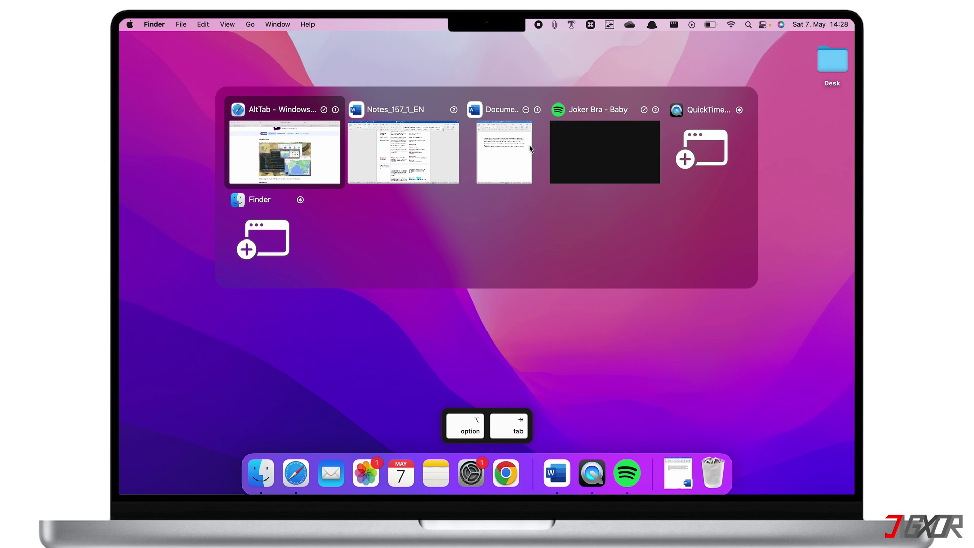
key("alt+Tab")
key("alt+Tab")
key("alt+Tab")
key("alt+Tab")
key("alt+Tab")
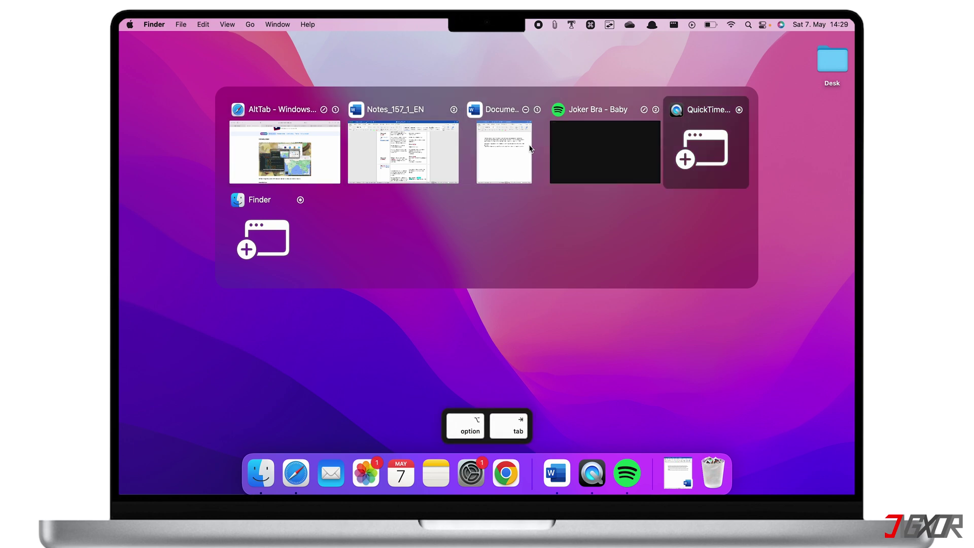
key("alt+Tab")
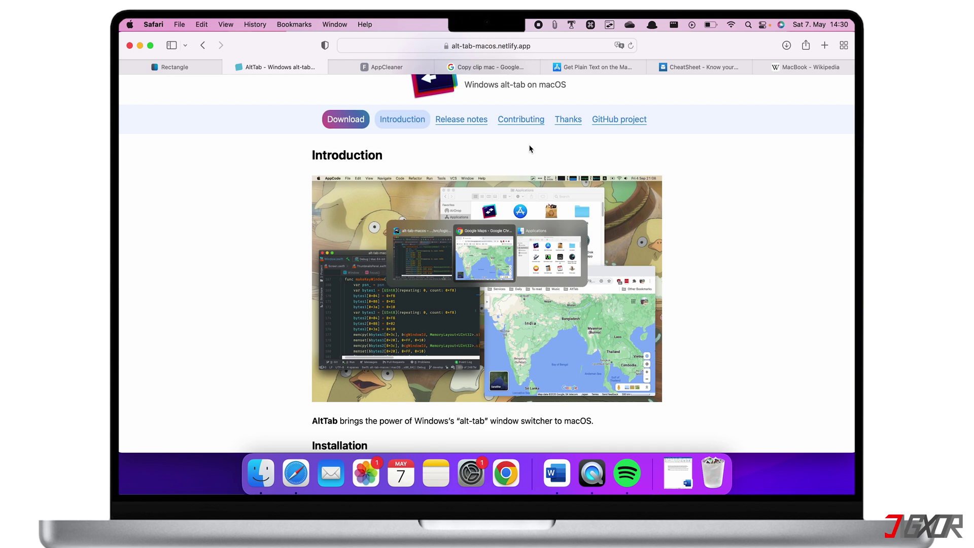
Review the AppCleaner downloads on freemacsoft.net, then hide Safari with Command+H.
left_click(394, 71)
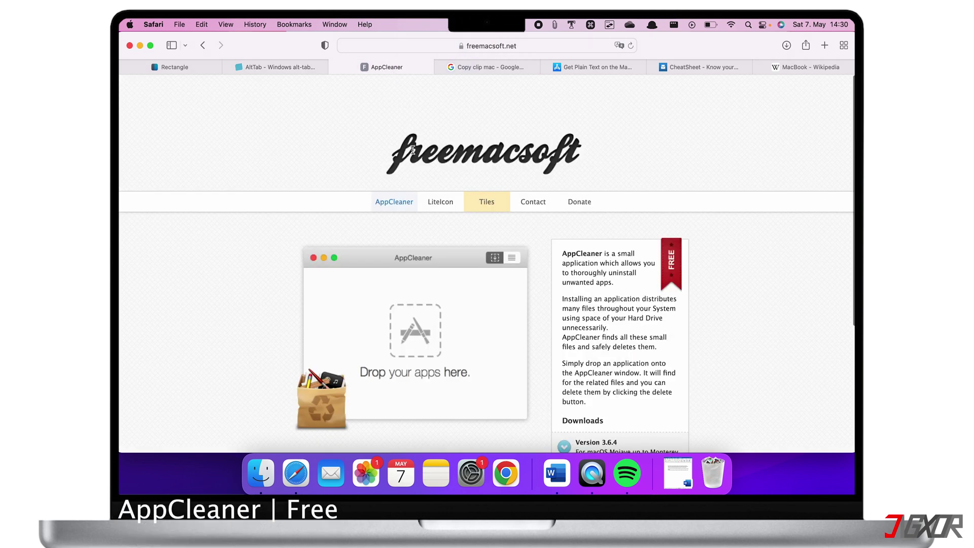
scroll(413, 150, "down", 5)
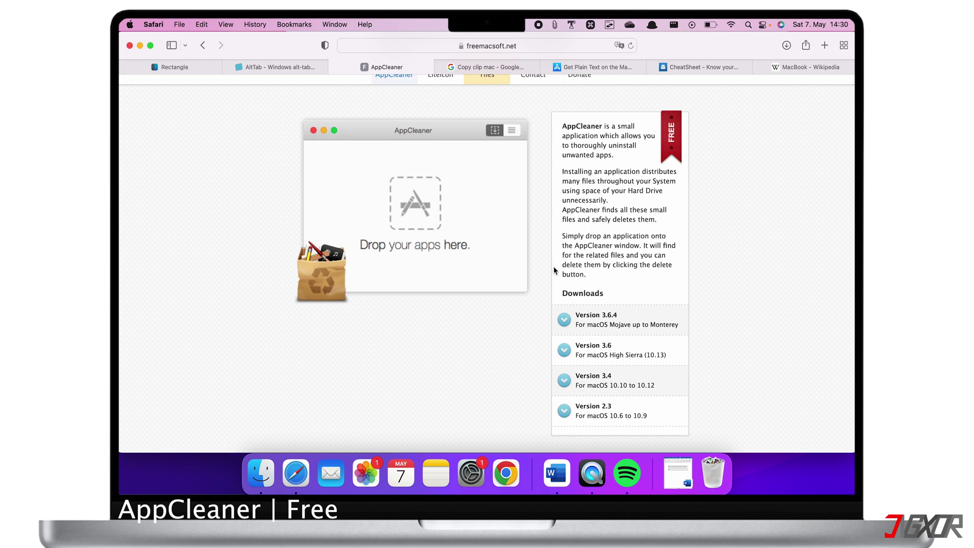
scroll(577, 304, "up", 3)
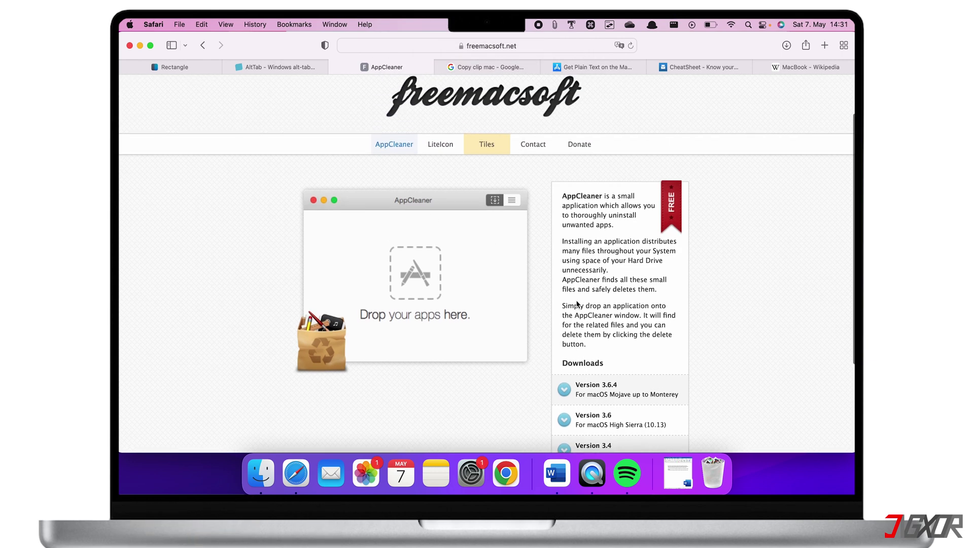
key("super+h")
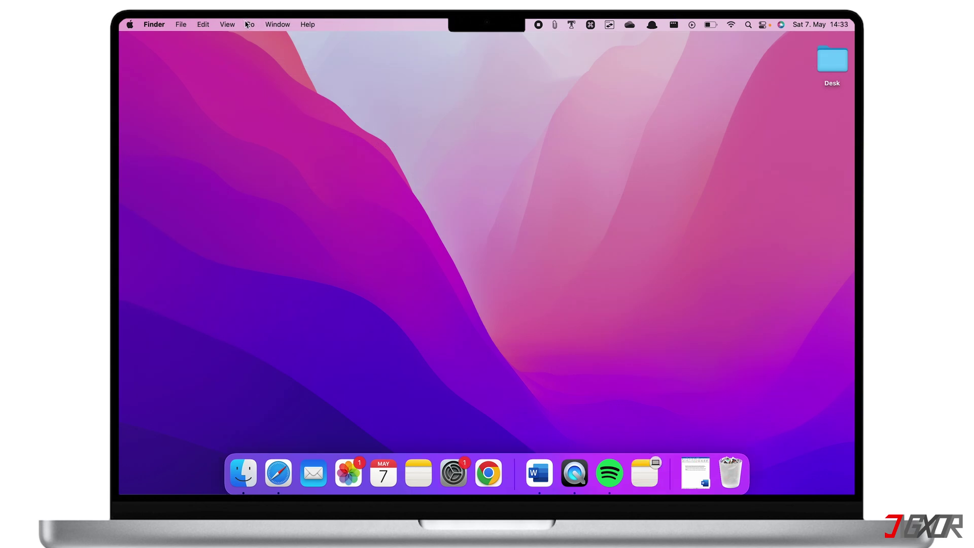
Show the IINA app's package contents from Applications and select the items inside Contents.
left_click(248, 24)
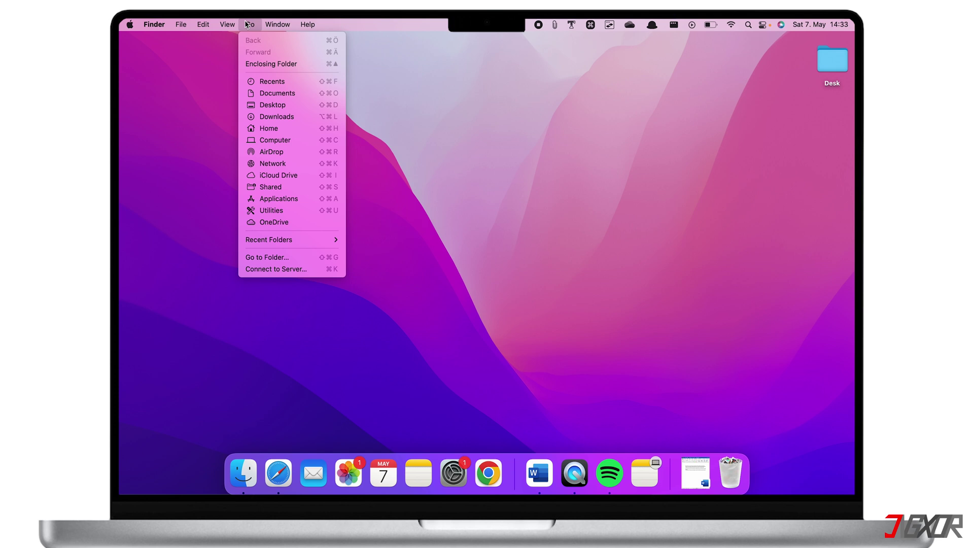
left_click(278, 199)
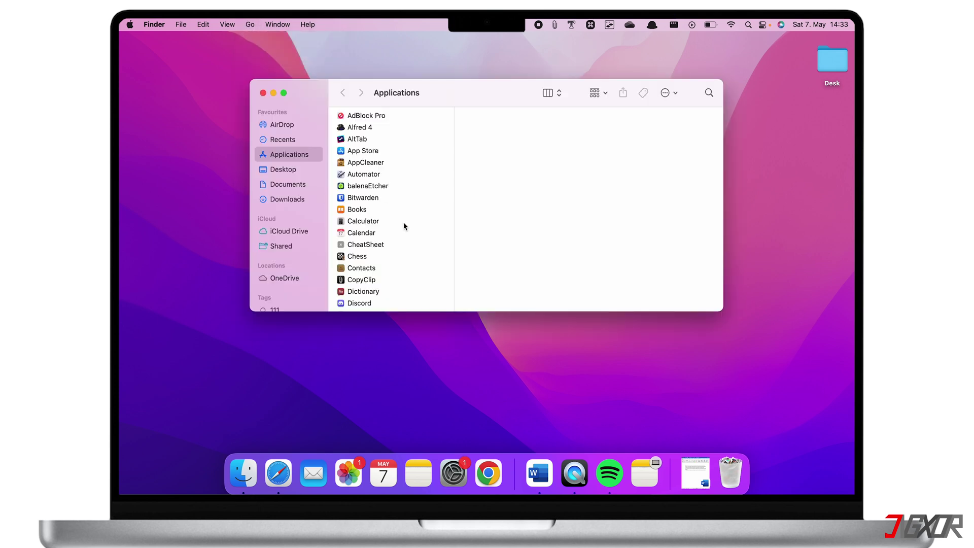
scroll(404, 226, "down", 10)
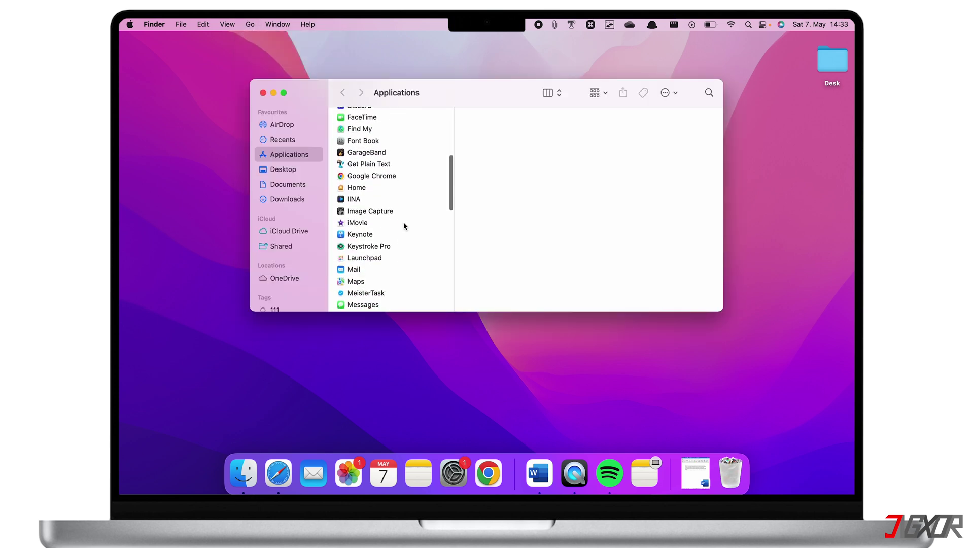
scroll(405, 225, "down", 5)
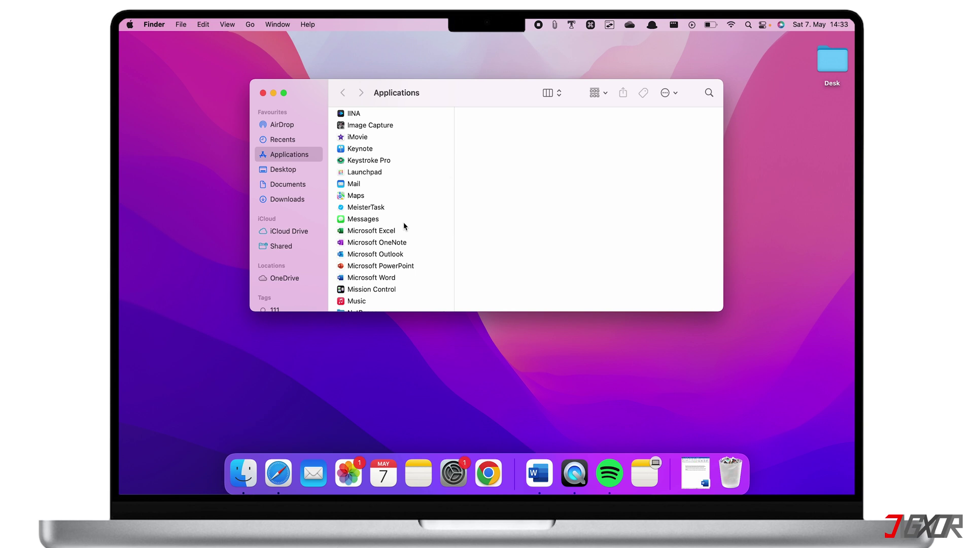
left_click(363, 115)
right_click(363, 113)
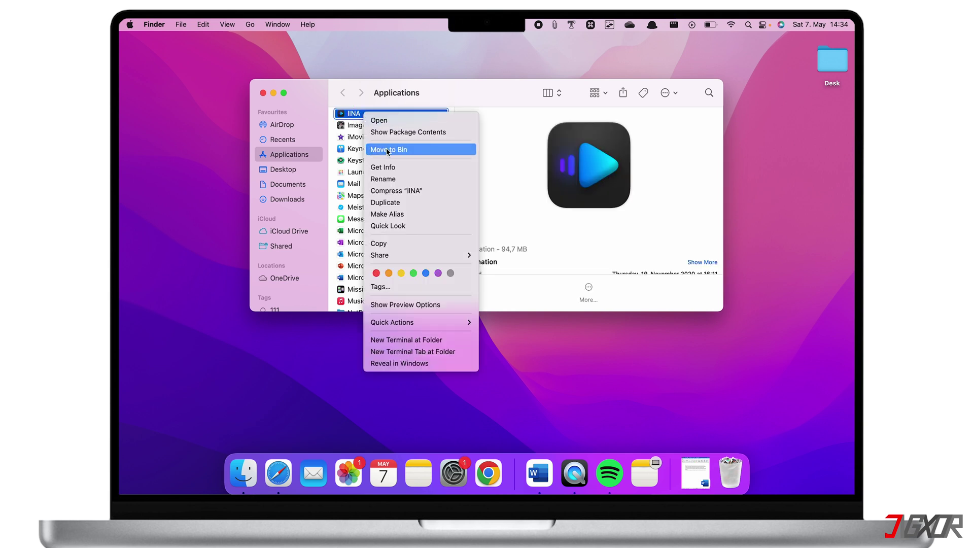
left_click(391, 134)
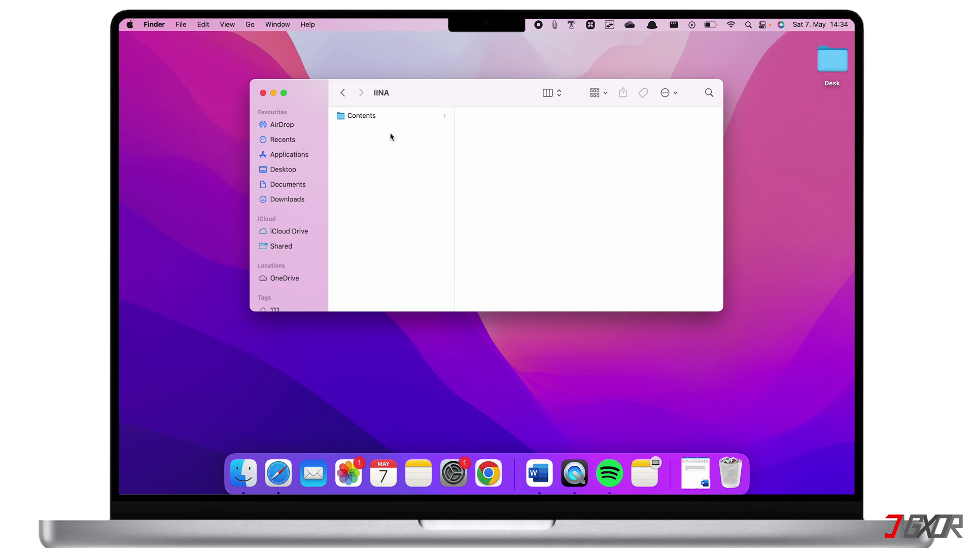
left_click(378, 120)
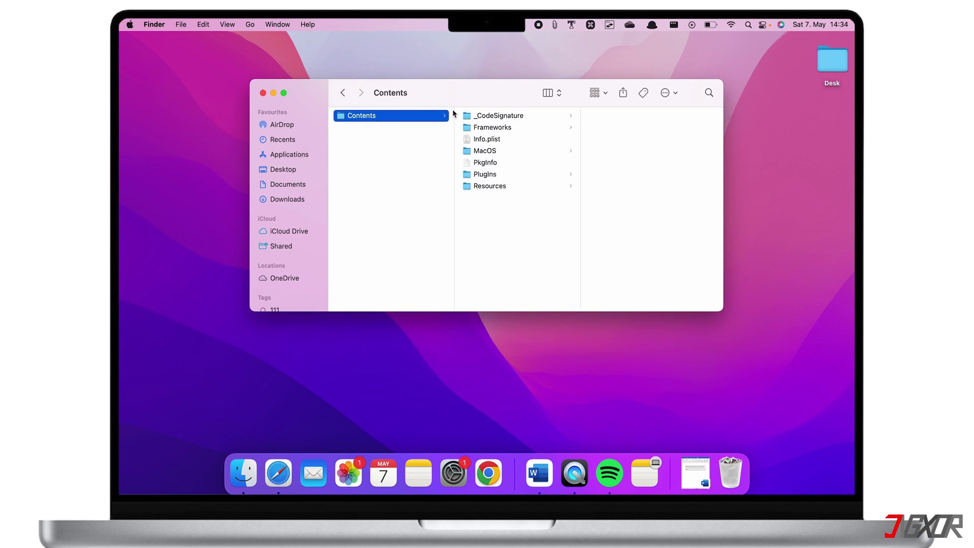
left_click_drag(496, 207, 489, 119)
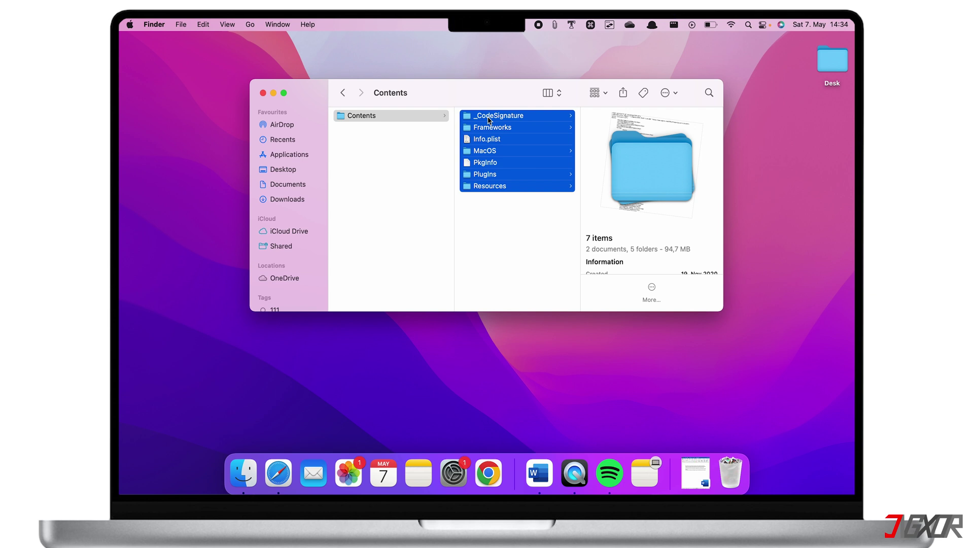
Go back to Applications, close the window and launch AppCleaner via Spotlight.
left_click(342, 92)
left_click(341, 94)
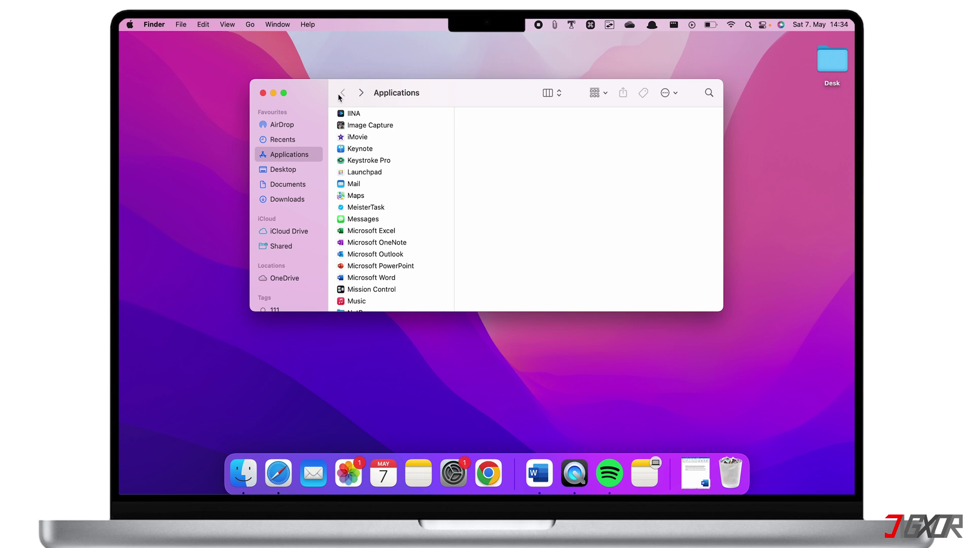
left_click(263, 93)
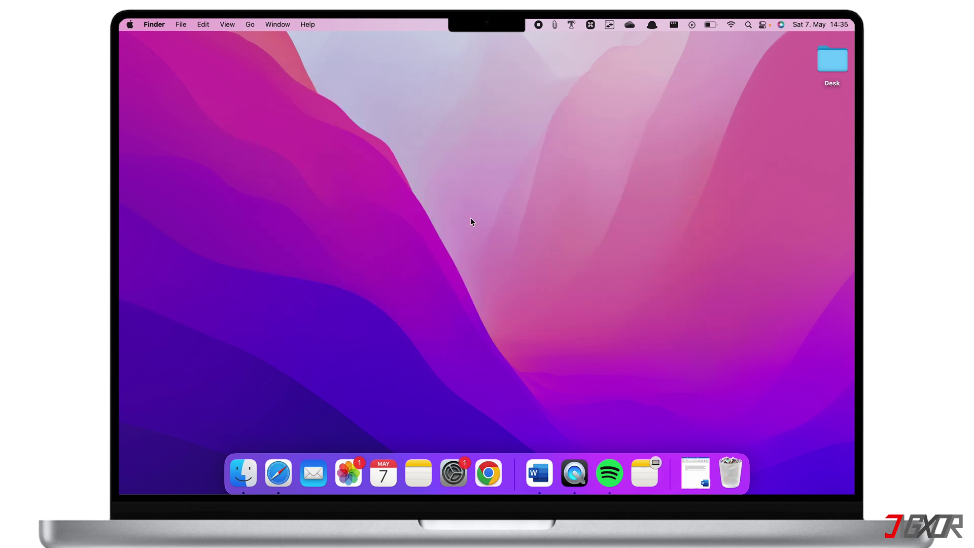
key("super+space")
type("app")
key("Return")
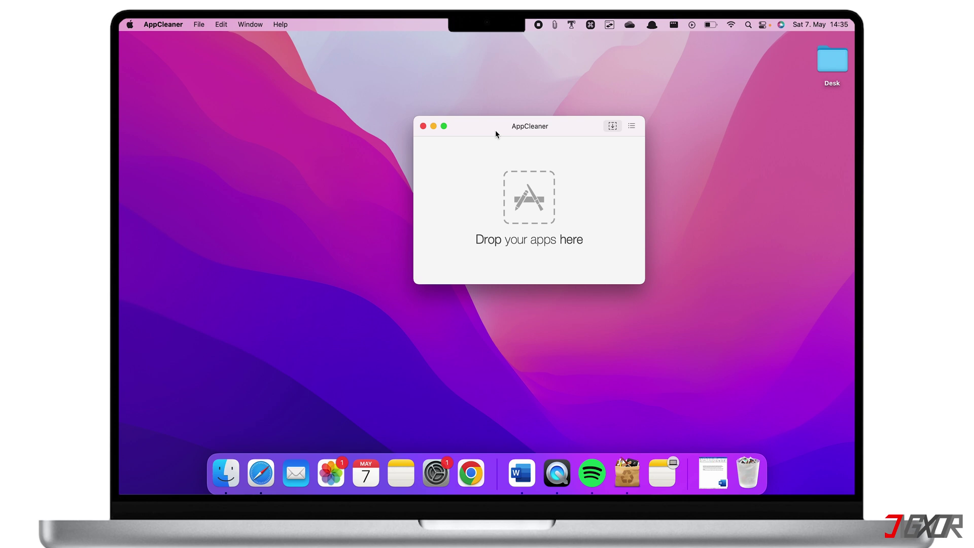
Open the Applications folder in Finder and drag IINA onto AppCleaner's drop zone.
left_click(291, 49)
left_click(250, 24)
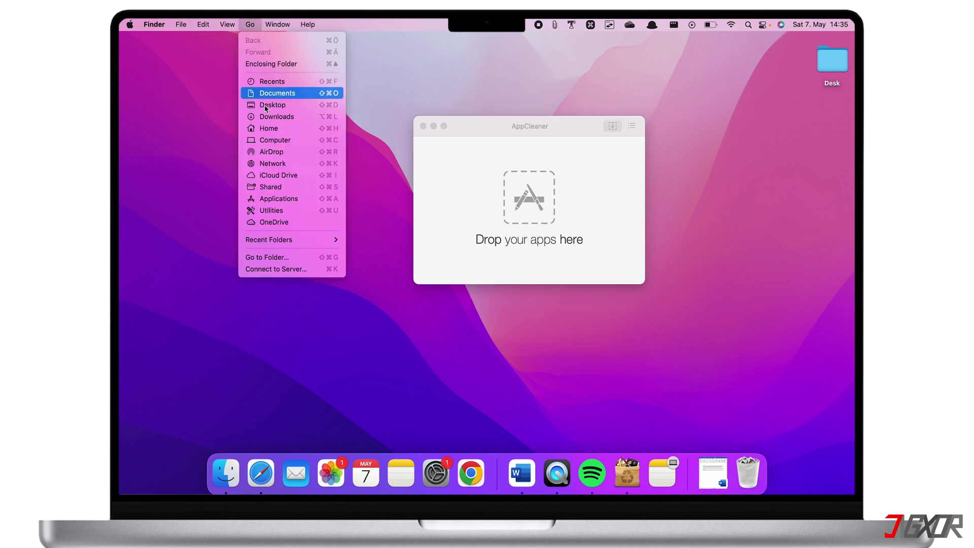
left_click(278, 201)
left_click_drag(442, 100, 350, 255)
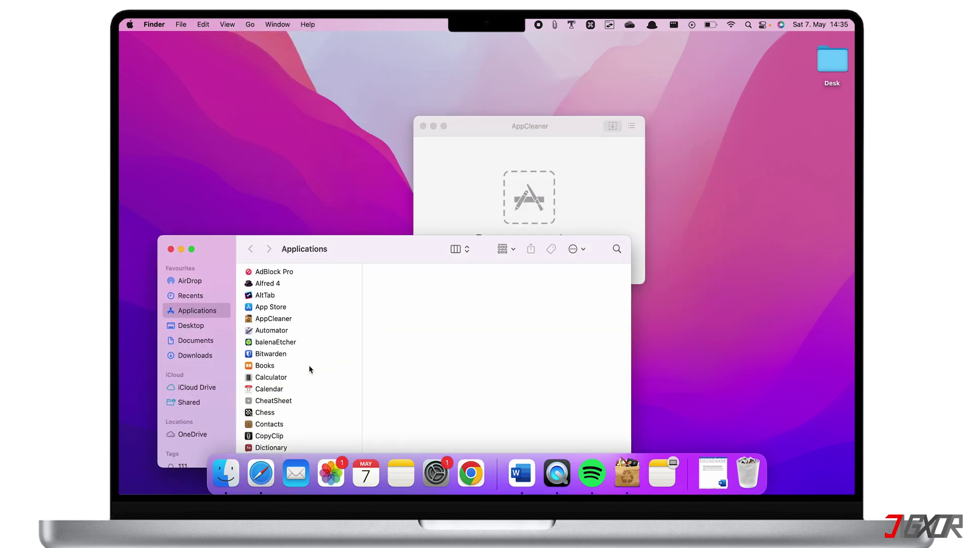
scroll(309, 369, "down", 5)
left_click_drag(261, 399, 502, 213)
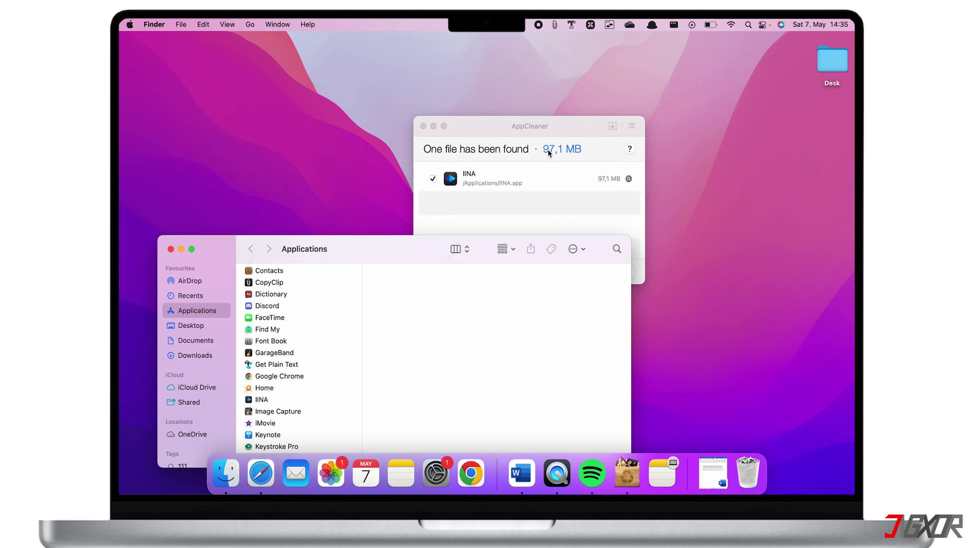
Remove the 97.1 MB IINA app and its files, then close AppCleaner and Applications.
left_click(561, 130)
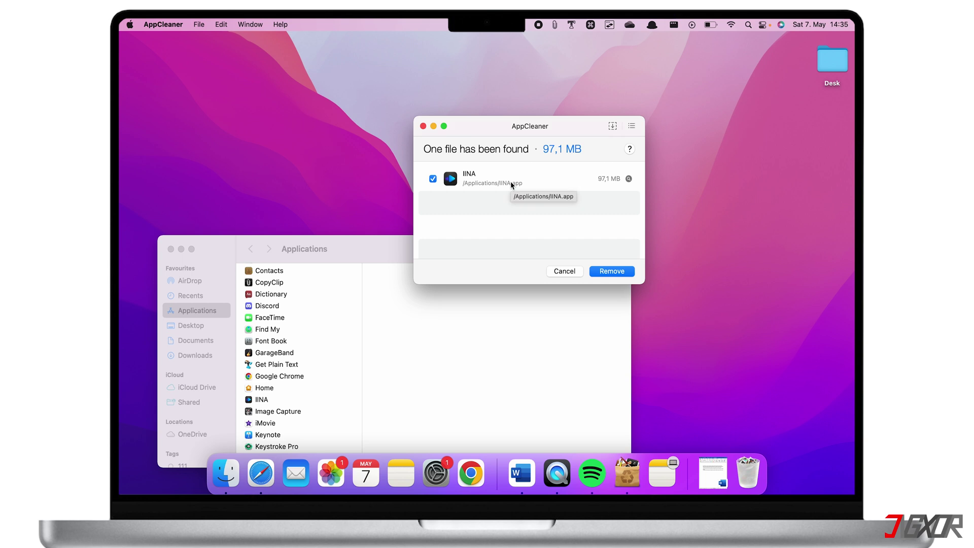
left_click(612, 271)
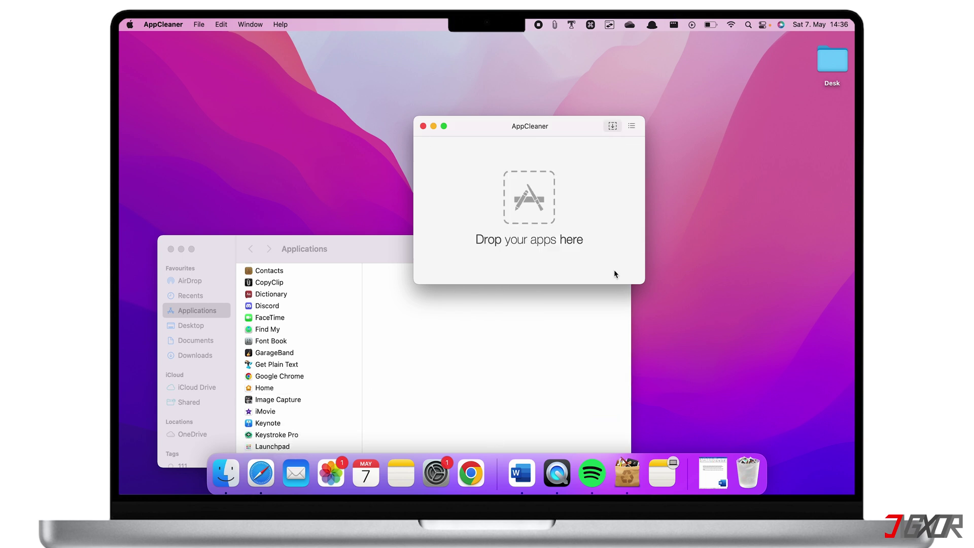
left_click(424, 126)
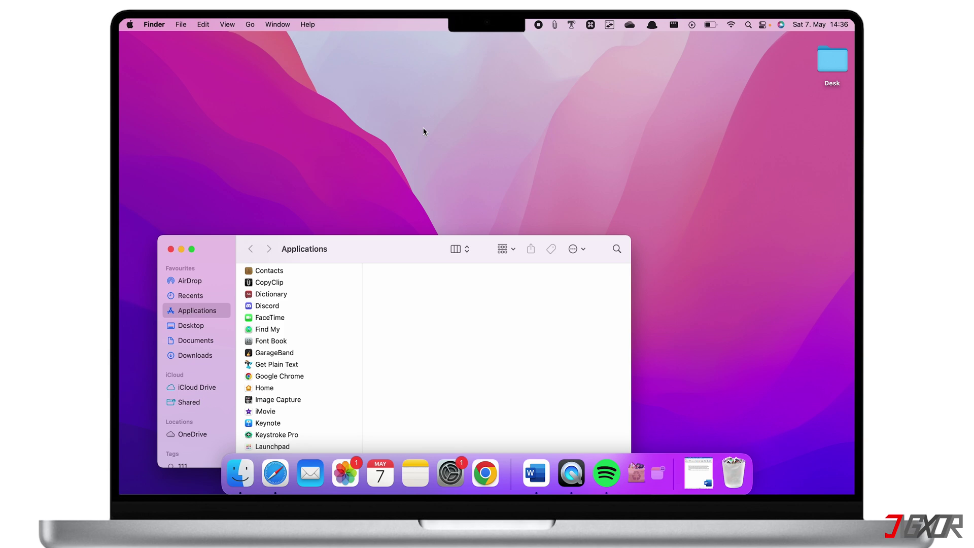
left_click(170, 249)
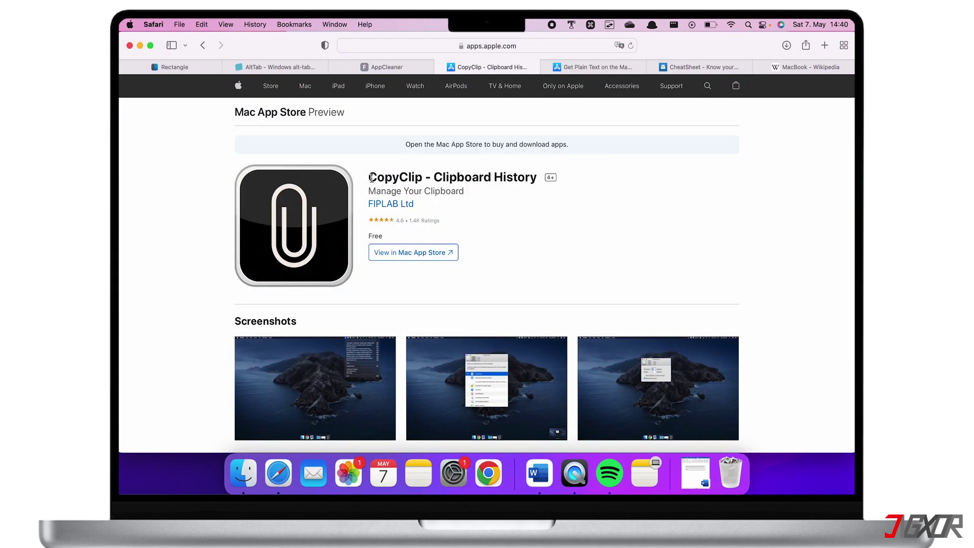
Open the CopyClip - Clipboard History listing in the Mac App Store from its preview page.
left_click_drag(369, 177, 447, 178)
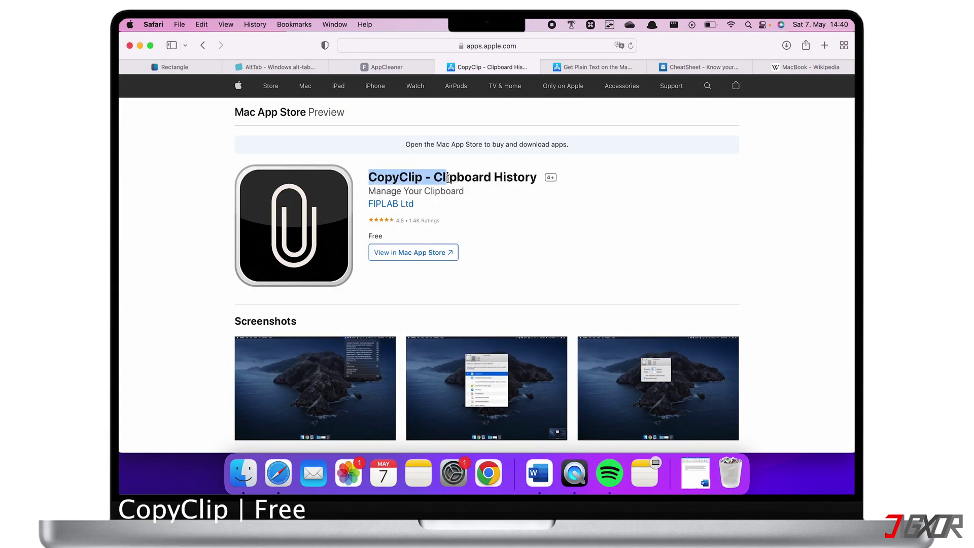
left_click(467, 227)
scroll(467, 227, "down", 1)
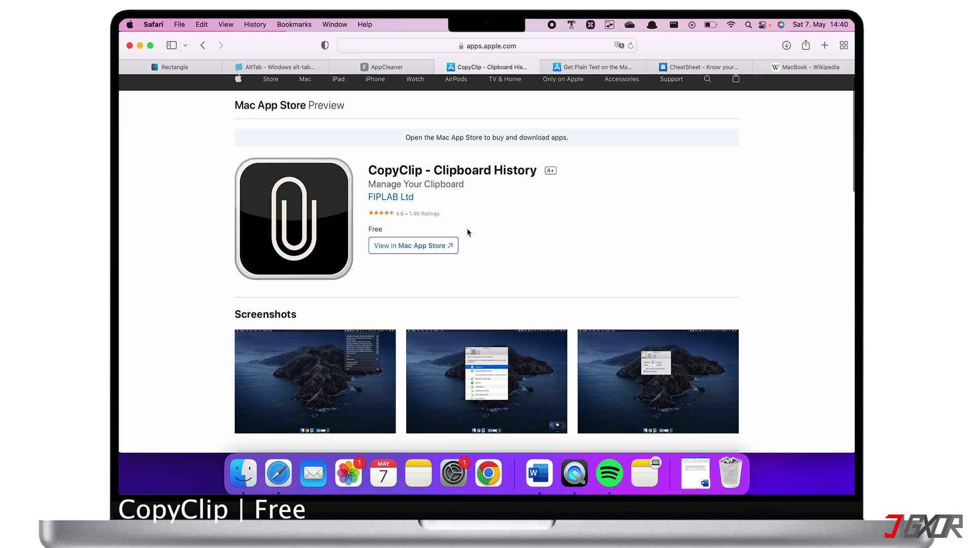
left_click(435, 252)
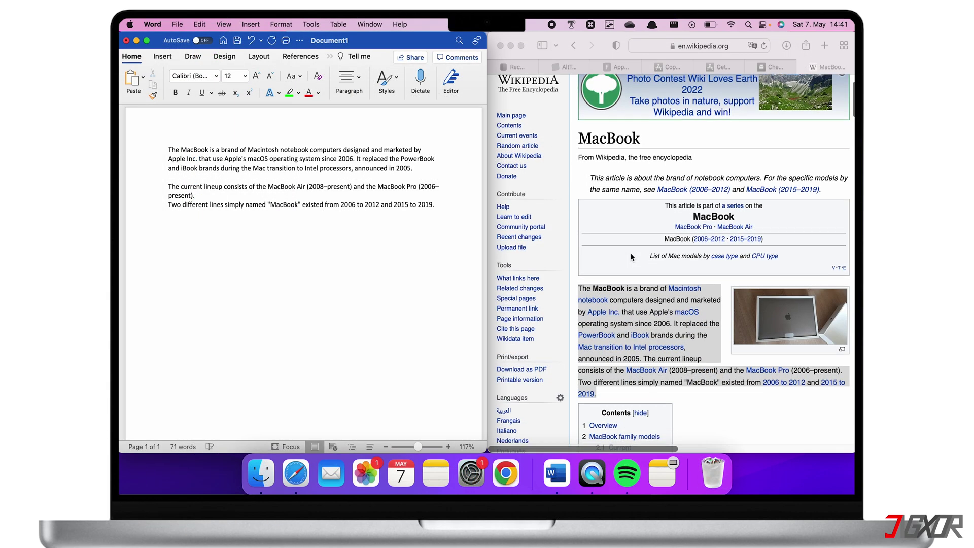
Paste the copied Wikipedia paragraph on a new line below the existing MacBook text in Word.
scroll(631, 257, "down", 2)
left_click(611, 361)
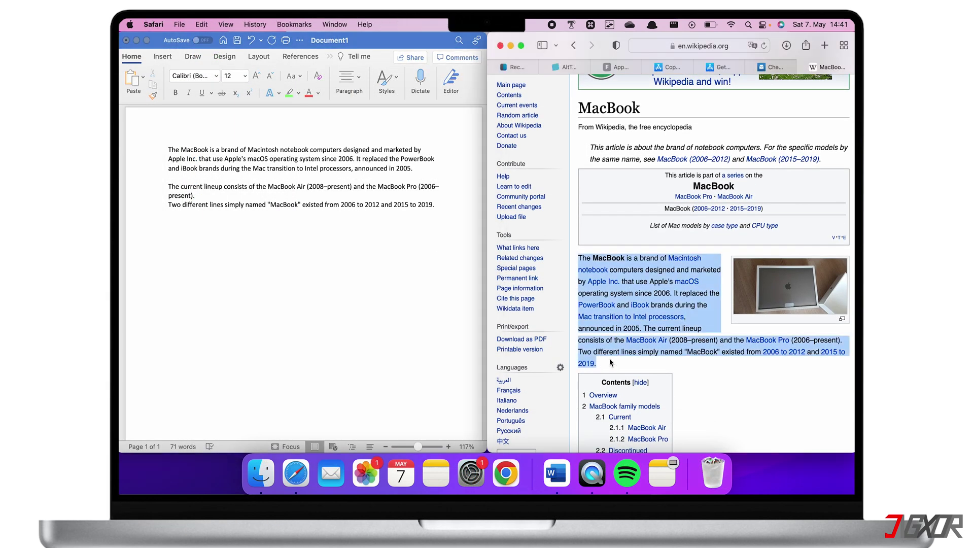
key("super+c")
left_click(292, 272)
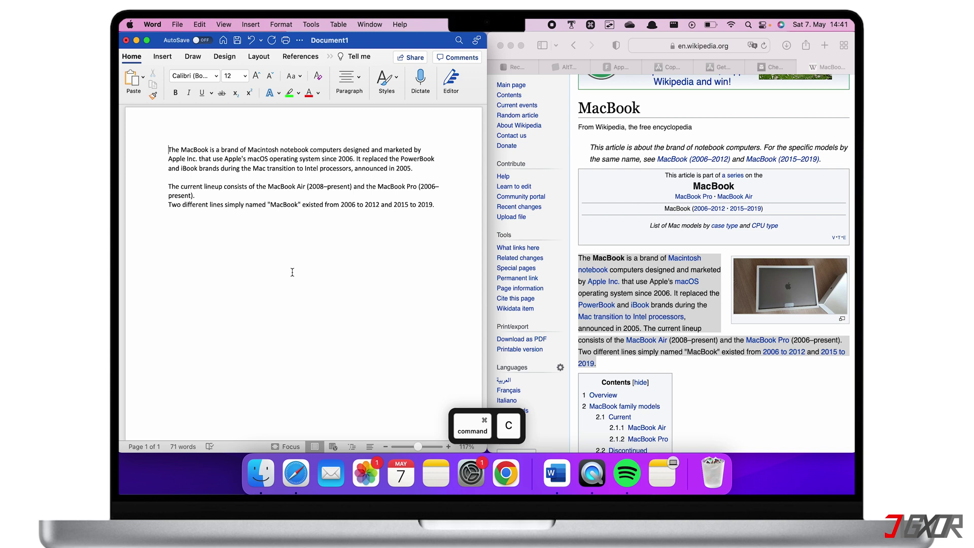
left_click(269, 272)
key("super+Right")
key("Return")
key("super+v")
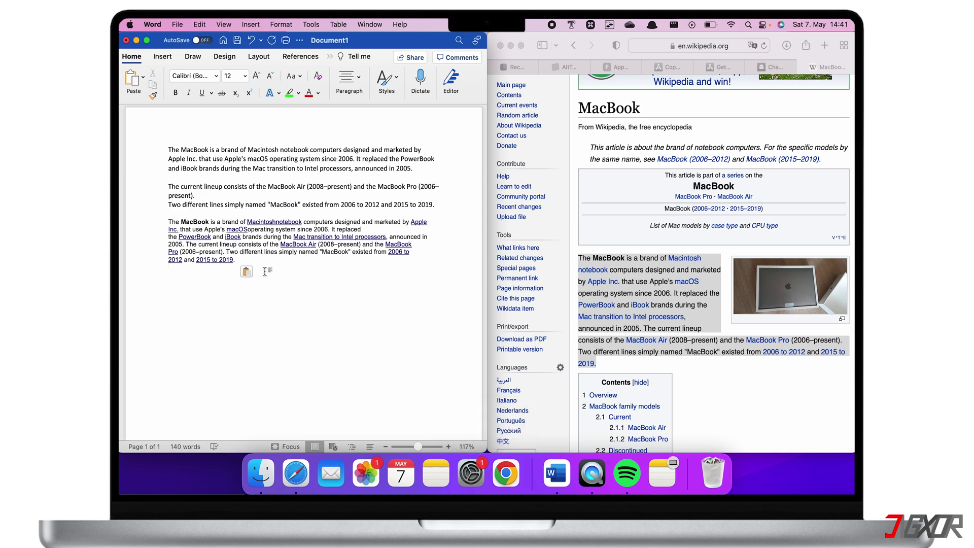
key("Return")
Copy the 'Overview' heading from the Wikipedia article and paste it into Word.
scroll(705, 349, "down", 7)
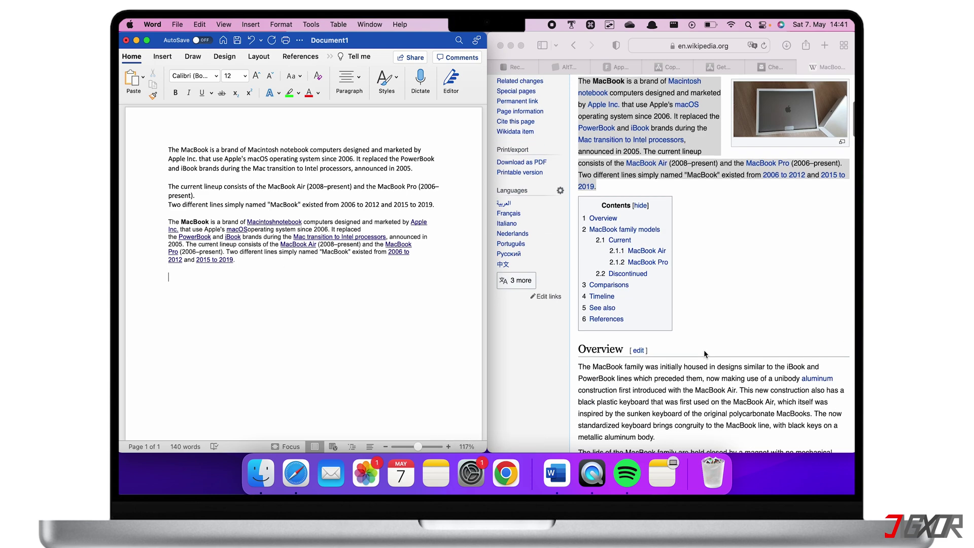
left_click_drag(623, 181, 580, 180)
key("super+c")
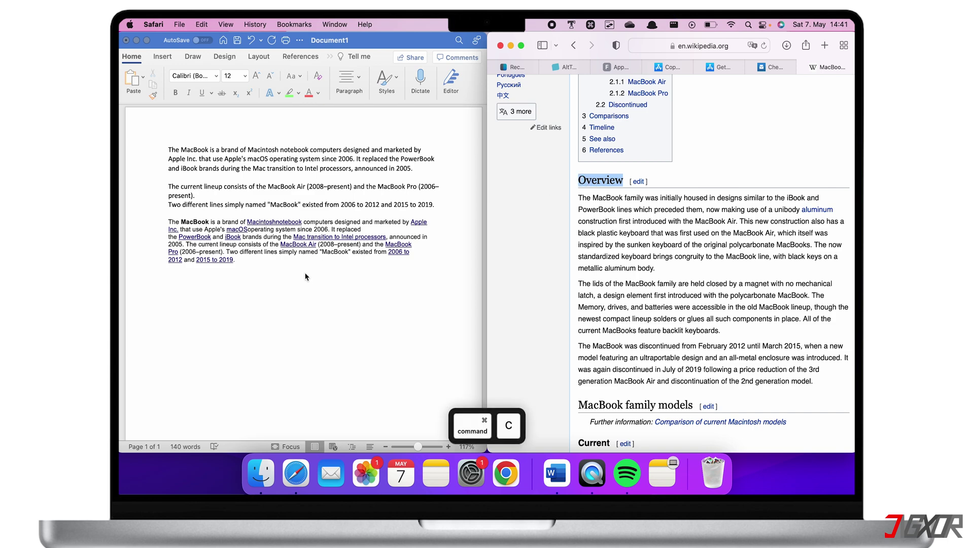
key("super+Tab")
key("super+v")
Copy and paste 'keyboard that' and 'aluminum body' into Word, then view CopyClip's history.
left_click_drag(663, 232, 620, 233)
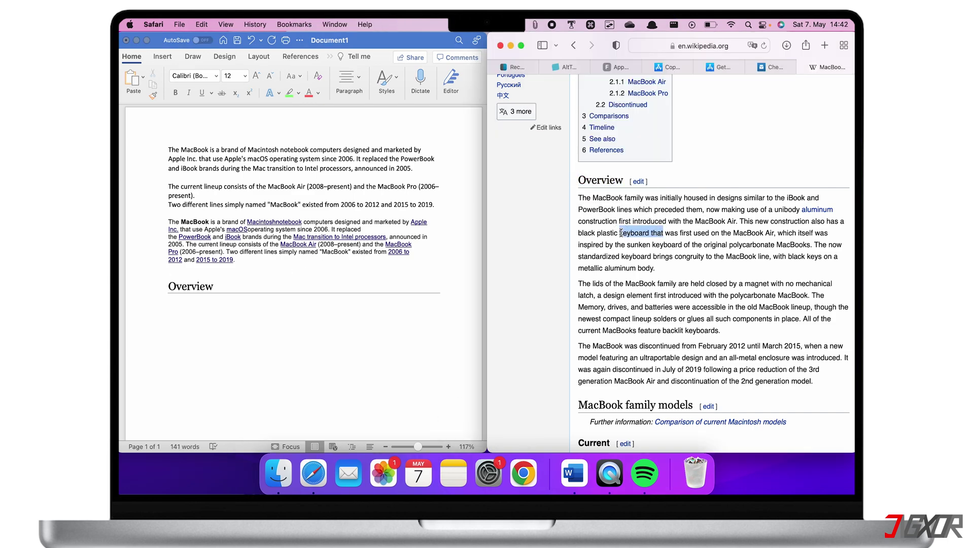
key("super+c")
key("super+Tab")
key("super+v")
key("super+Tab")
left_click_drag(655, 268, 605, 268)
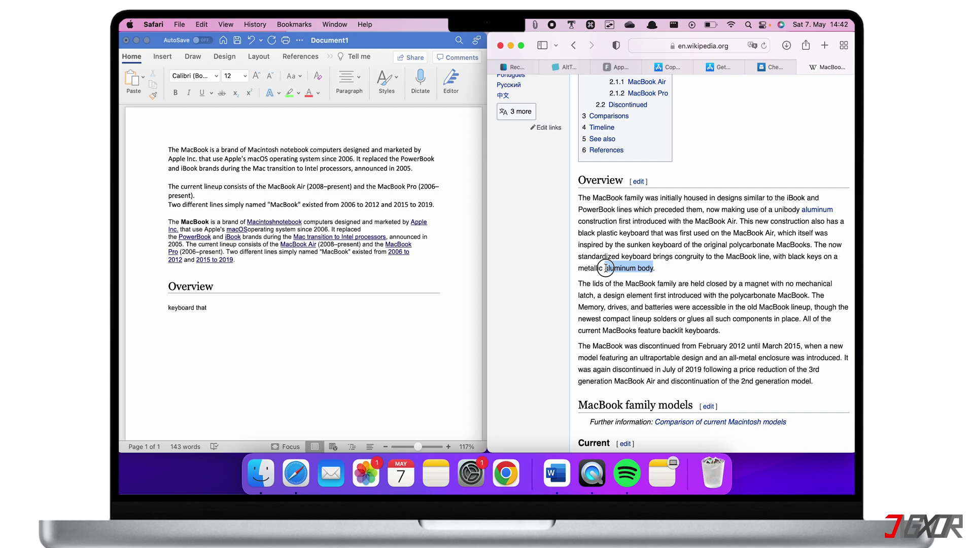
key("super+c")
key("super+Tab")
key("super+v")
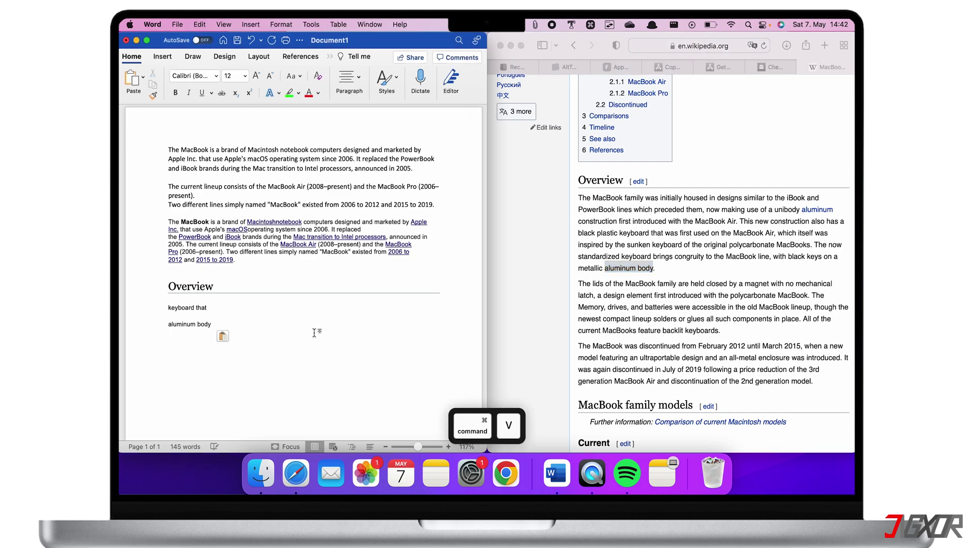
left_click(535, 24)
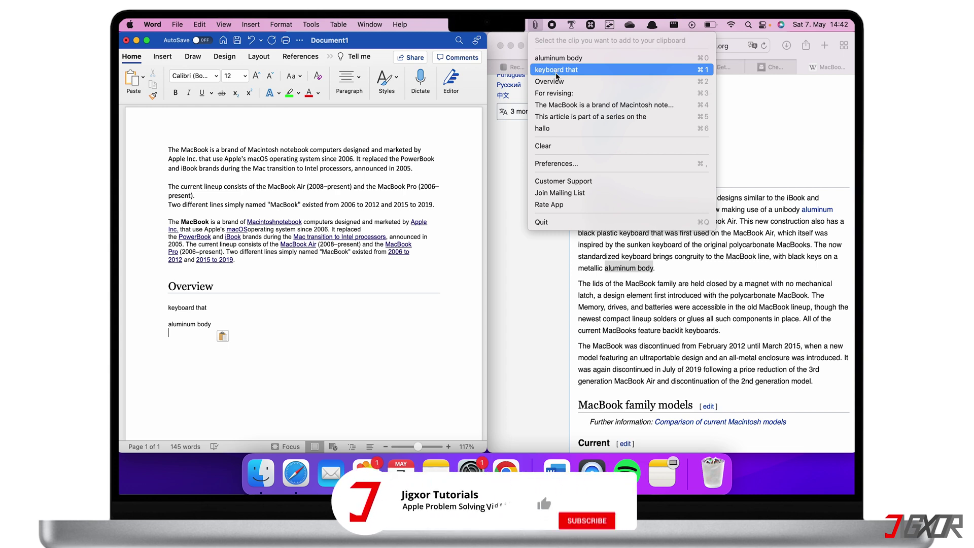
Re-paste the older 'keyboard that' clip, then view CopyClip's Exceptions list of excluded apps.
key("ctrl+1")
key("ctrl+v")
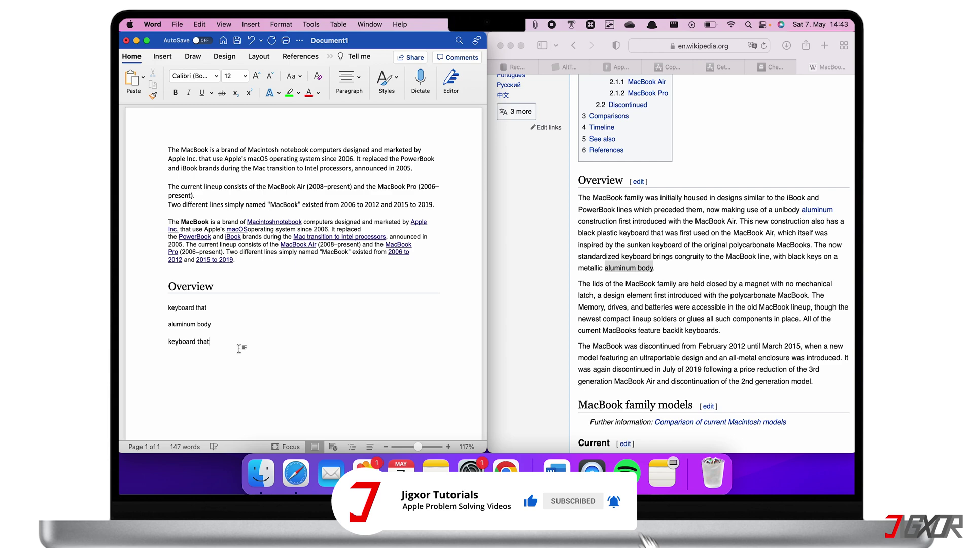
left_click(535, 25)
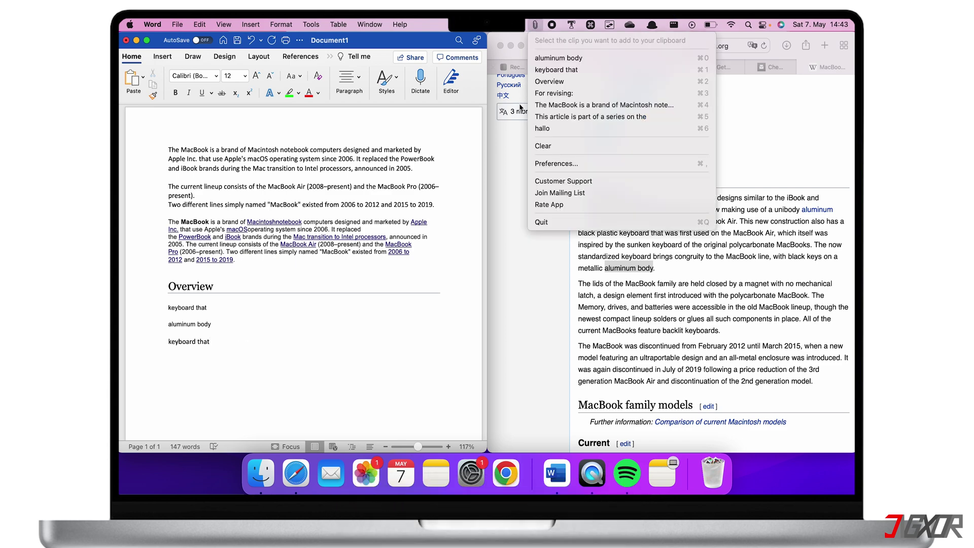
left_click(554, 163)
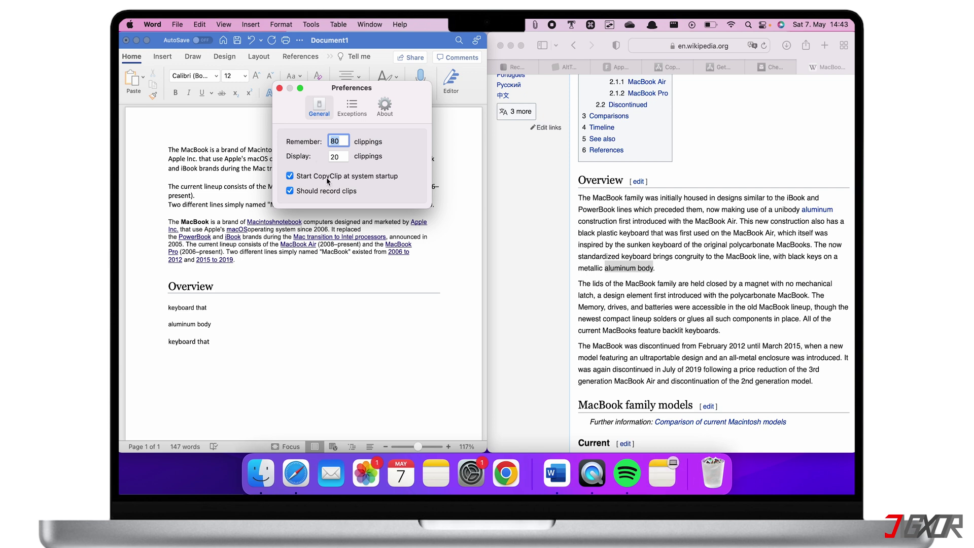
left_click(352, 106)
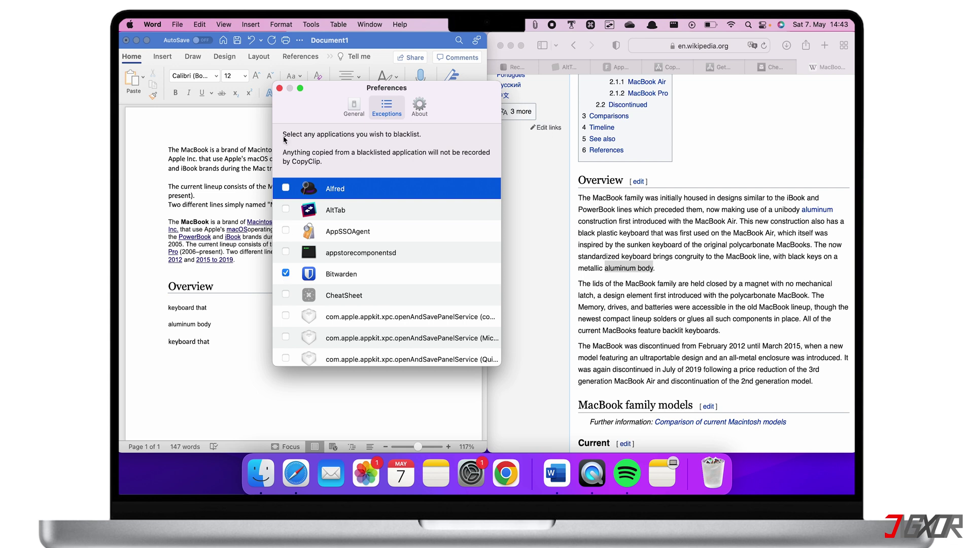
left_click(279, 88)
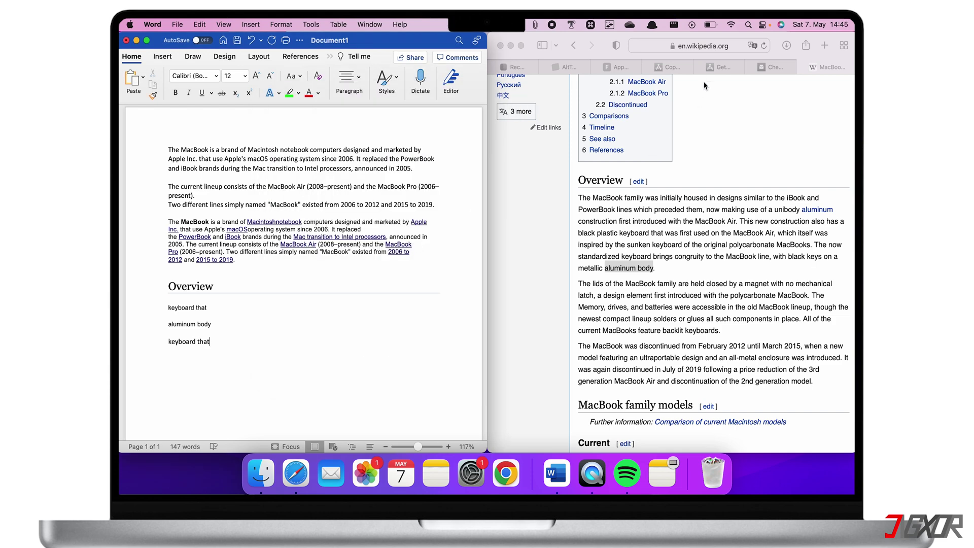
left_click(715, 68)
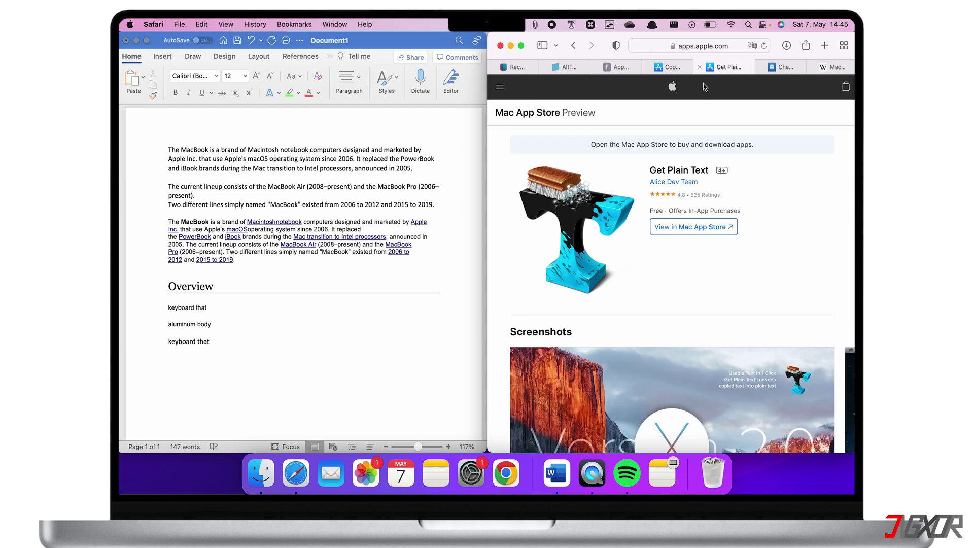
left_click_drag(650, 171, 712, 171)
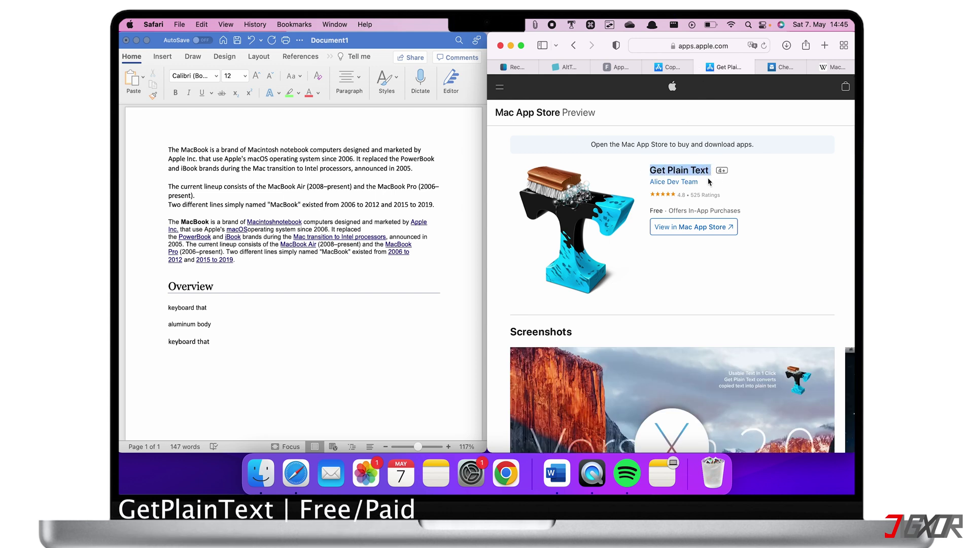
left_click(684, 227)
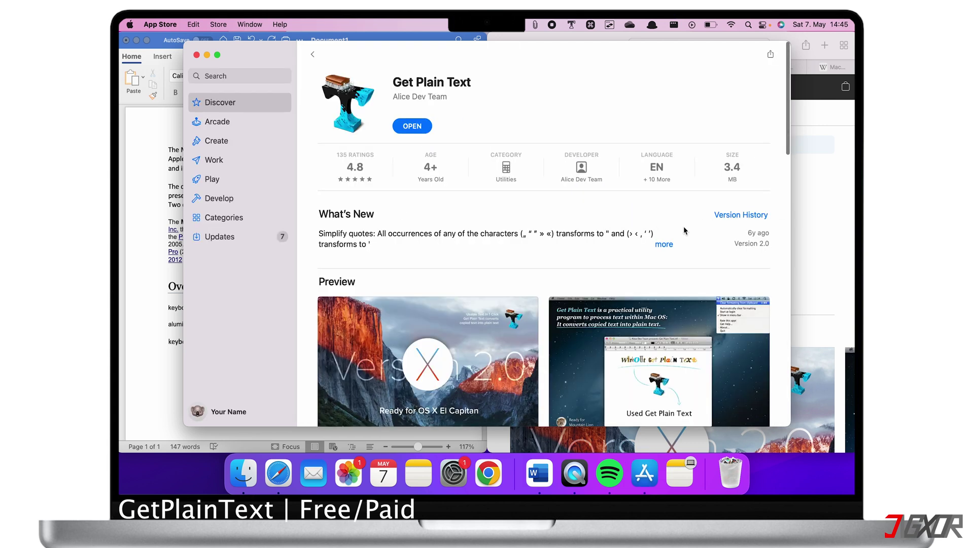
left_click(196, 54)
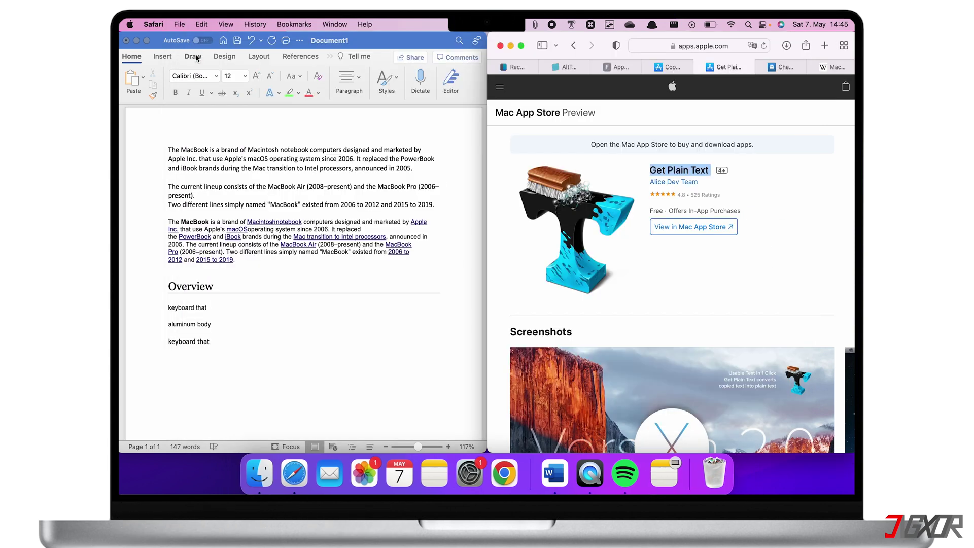
Paste the first Overview paragraph from the MacBook article into Word with its formatting.
left_click(837, 67)
left_click_drag(672, 272, 579, 196)
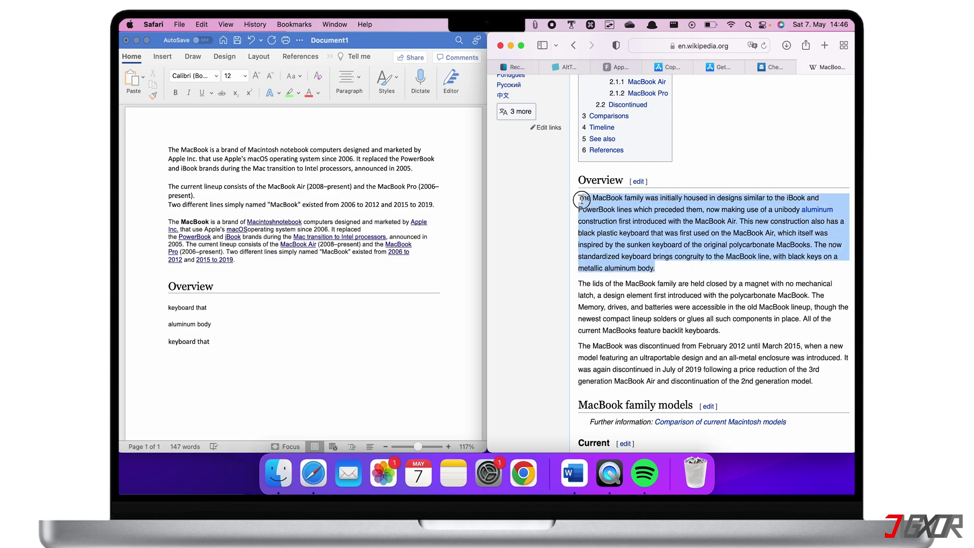
key("super+c")
left_click(279, 360)
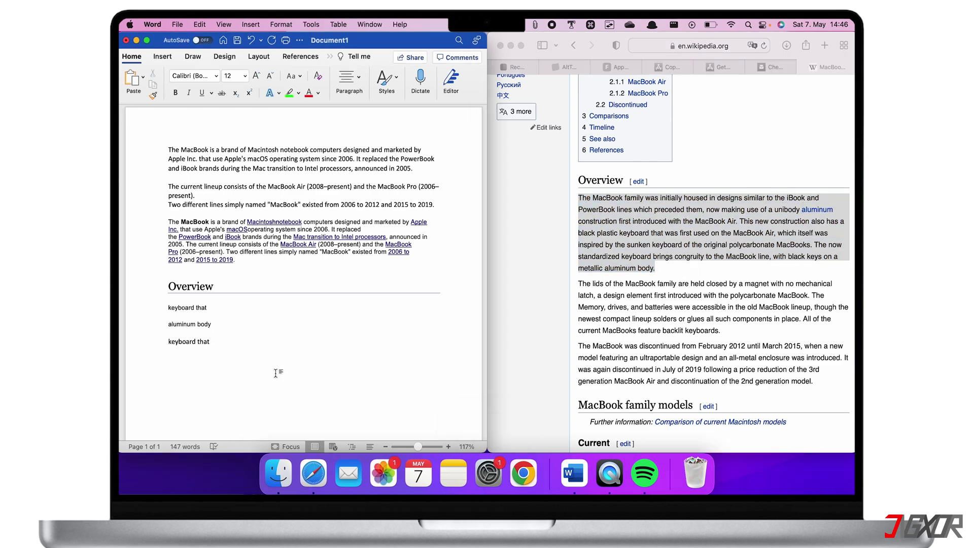
key("super+v")
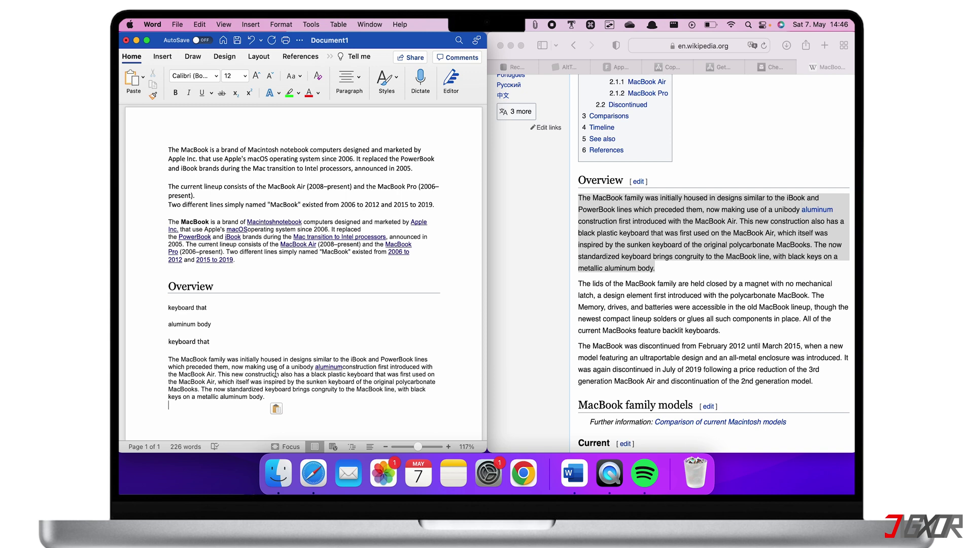
key("super+v")
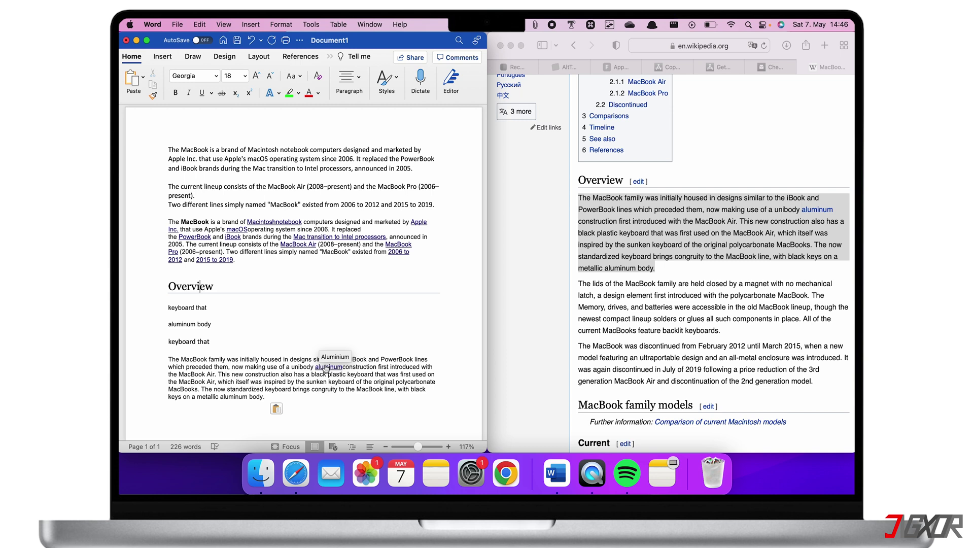
left_click(308, 403)
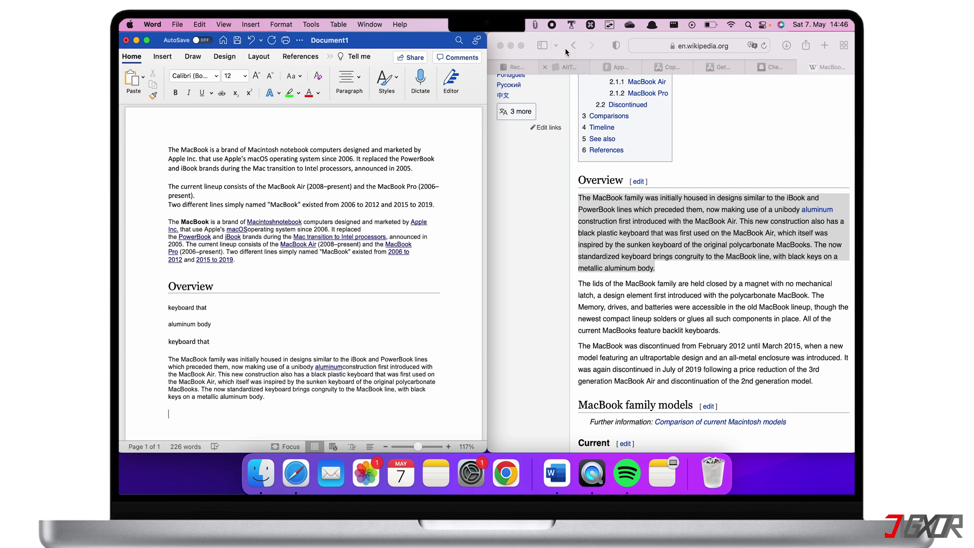
Enable Get Plain Text's 'Automatically clear formatting' and paste the paragraph again as plain text.
left_click(571, 27)
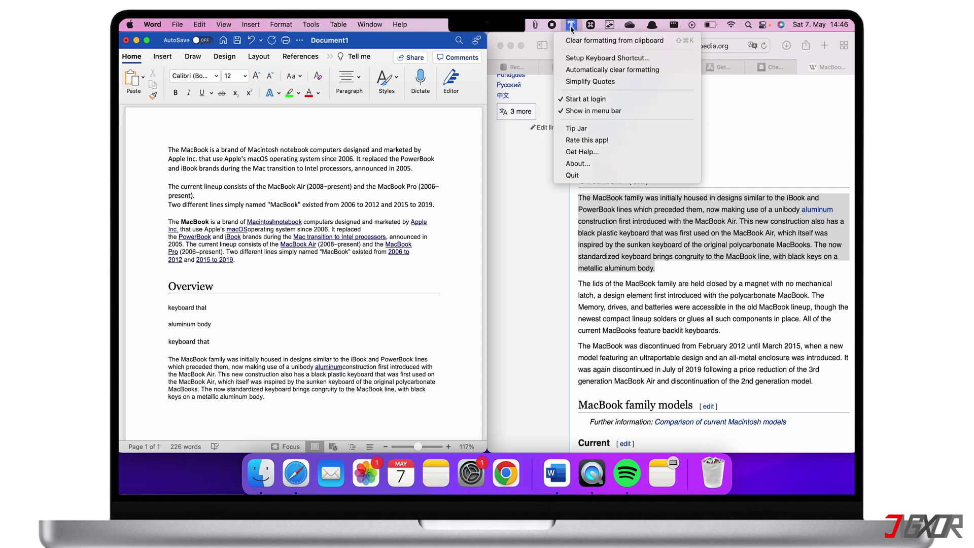
left_click(583, 70)
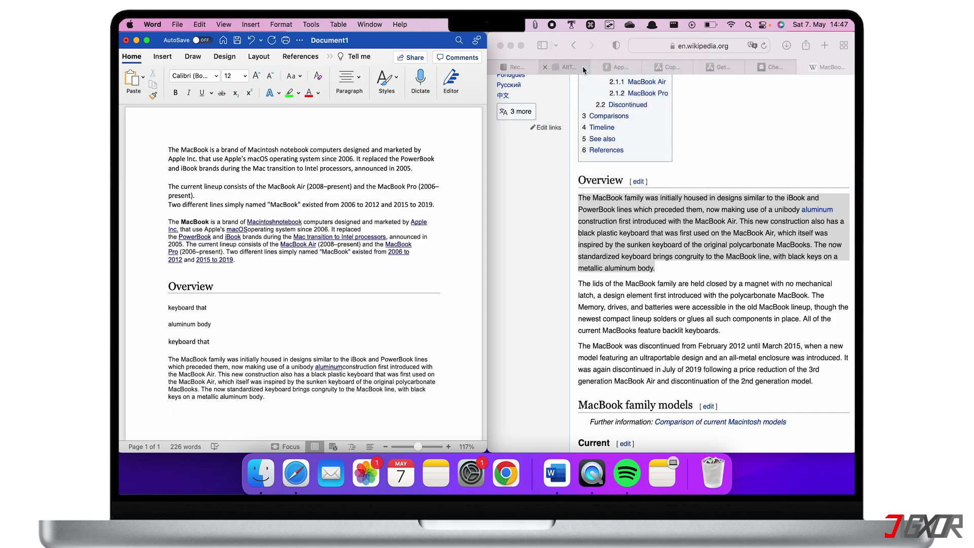
left_click(625, 224)
key("super+c")
left_click(317, 416)
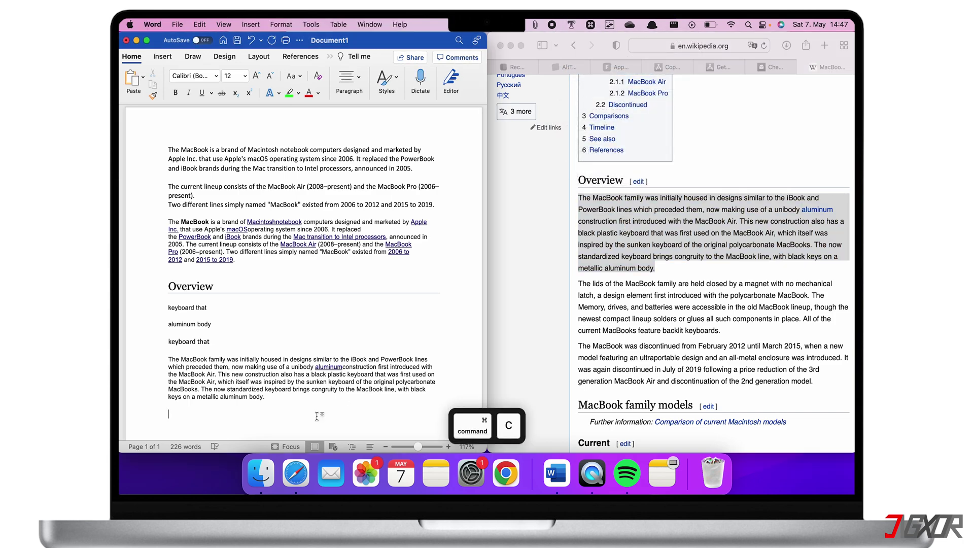
key("super+v")
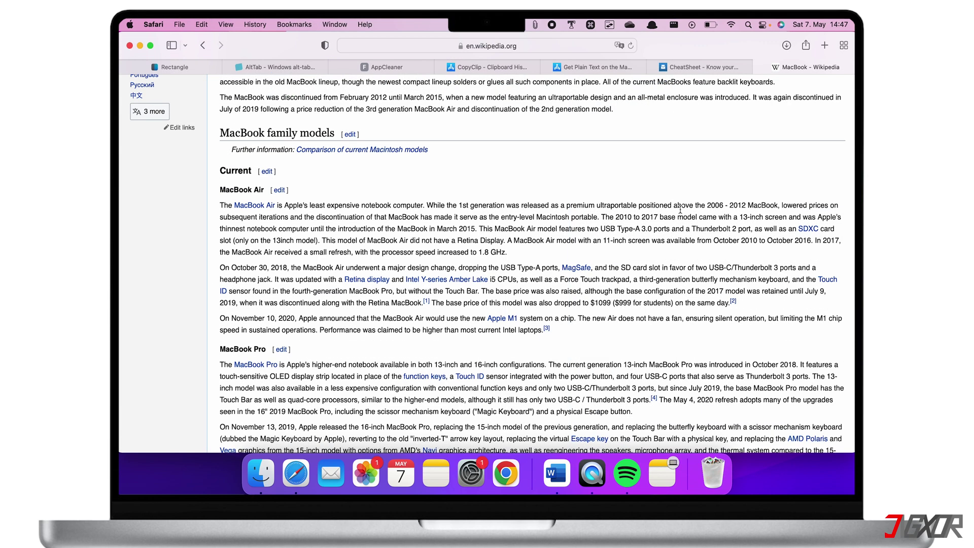
Switch Safari to the 'CheatSheet – Know your shortcuts' page on mediaatelier.com.
left_click(696, 70)
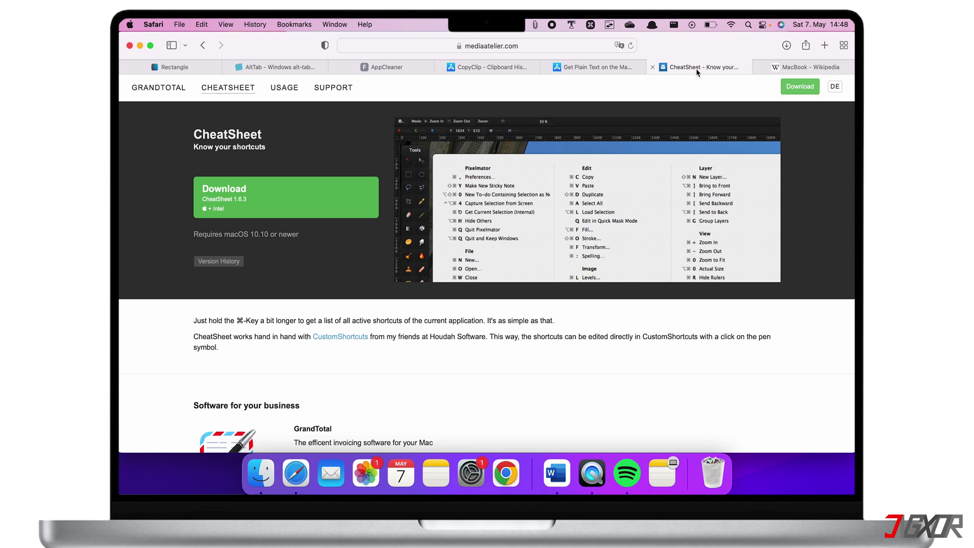
Show and dismiss CheatSheet's overlay of Safari shortcuts, then hide Safari with ⌘H.
key("super")
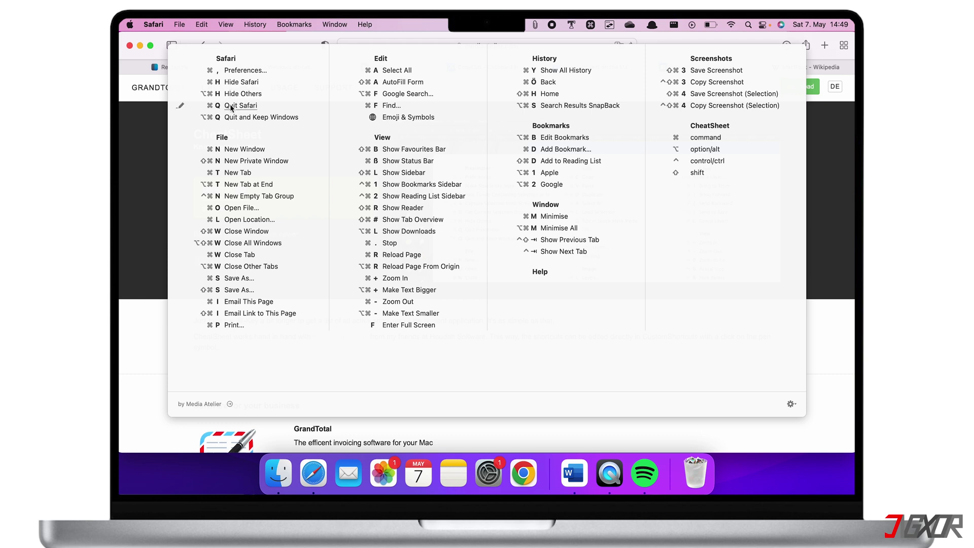
key("super")
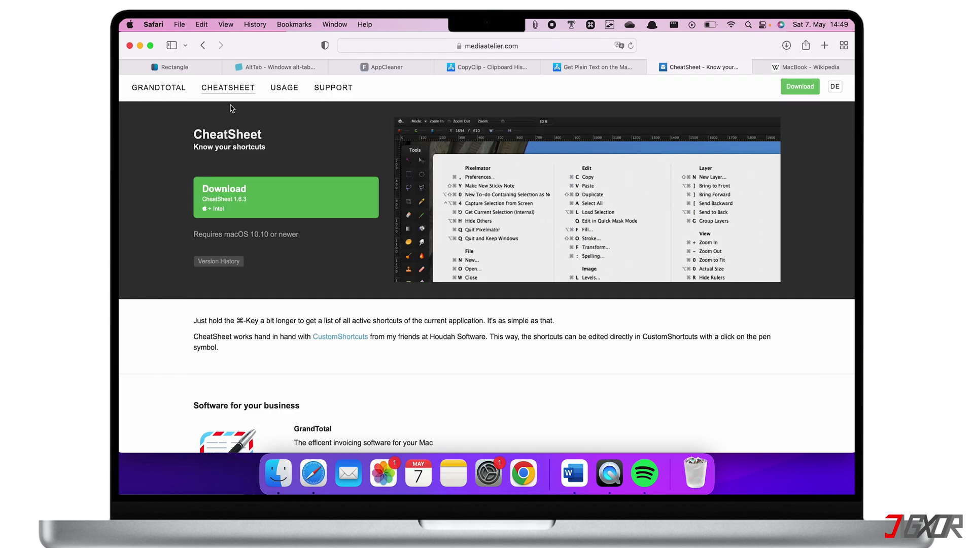
key("super+h")
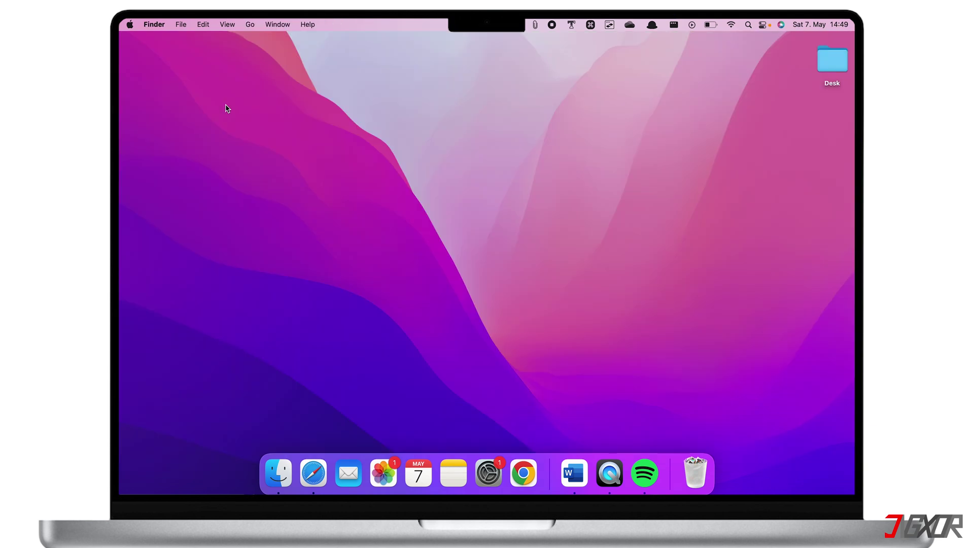